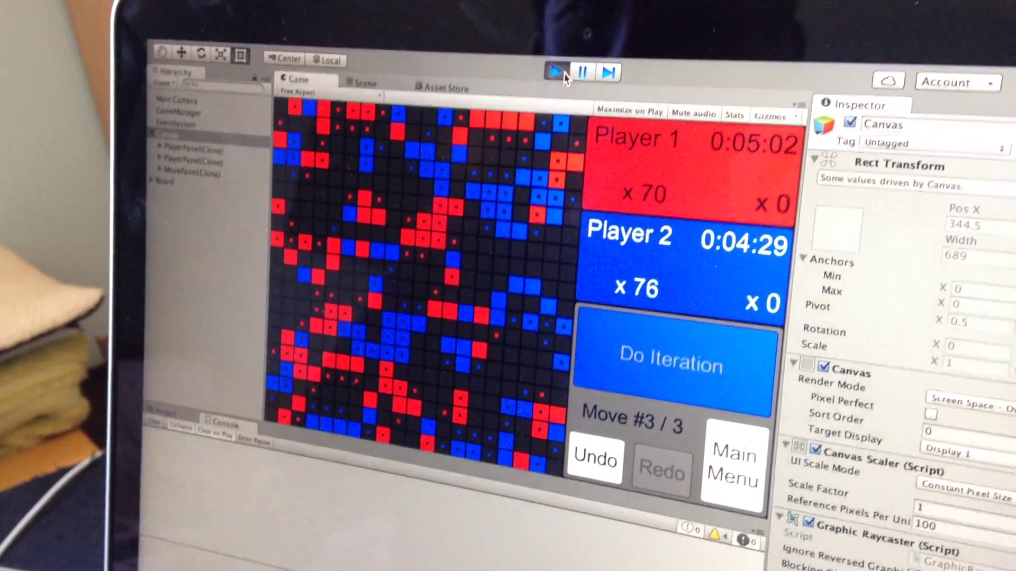
- Stop the running game after move 3 to return to the Scene view
click(561, 64)
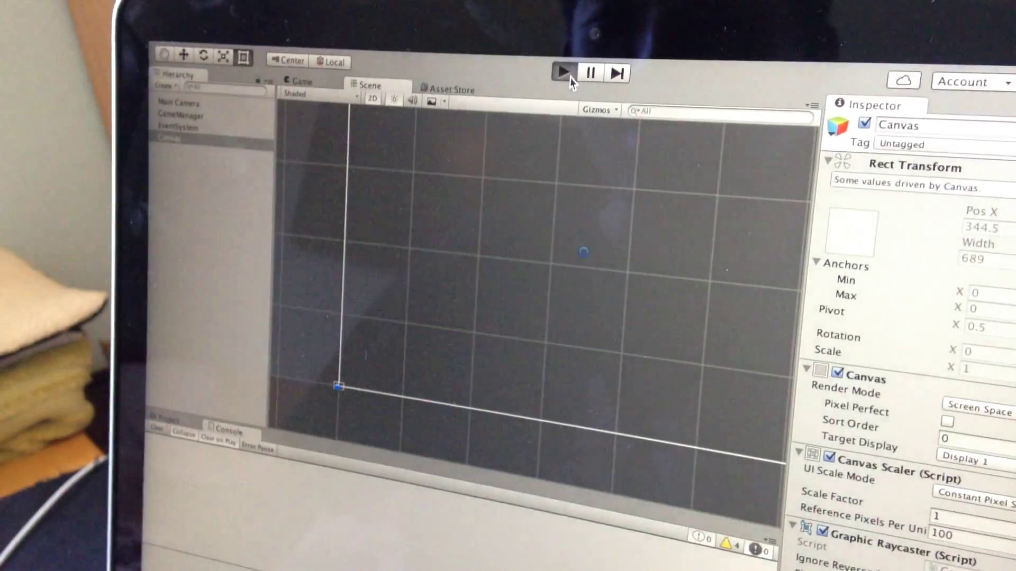
- Restart play mode with a new board and run the first few iterations
click(560, 74)
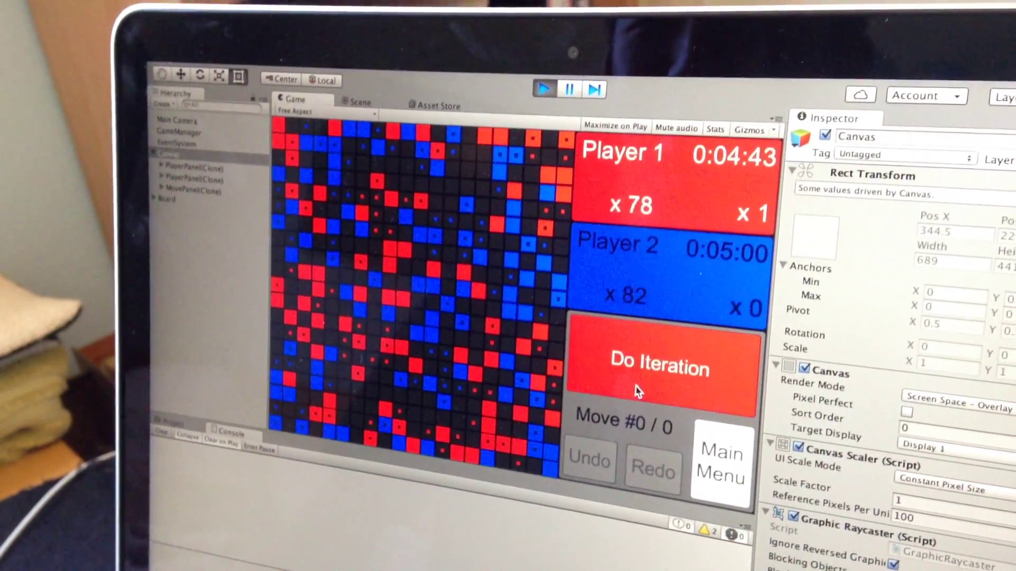
click(635, 390)
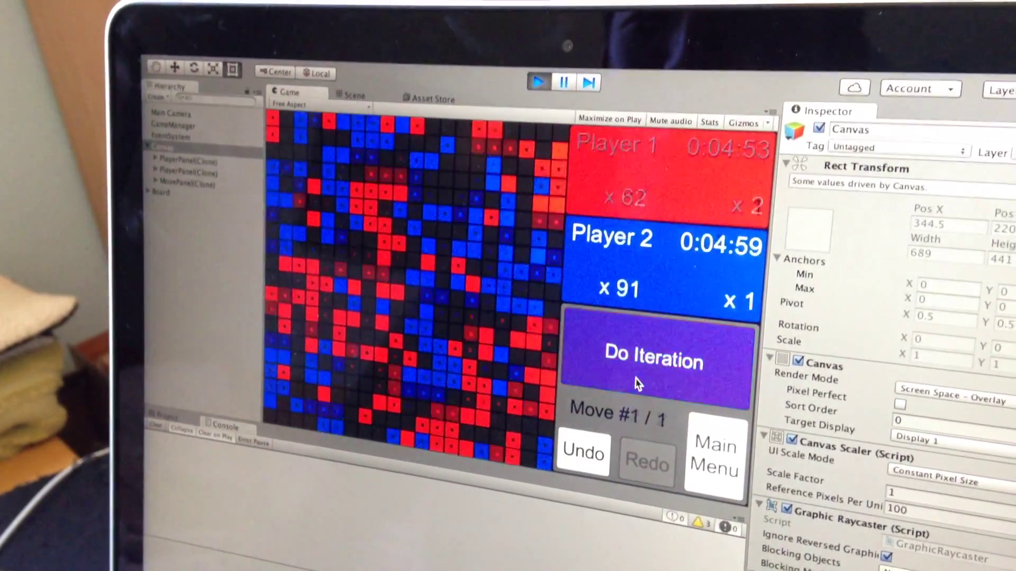
triple_click(635, 390)
click(635, 391)
double_click(635, 391)
- Advance to move 72 with 11 cells per player, then stop the game
click(642, 389)
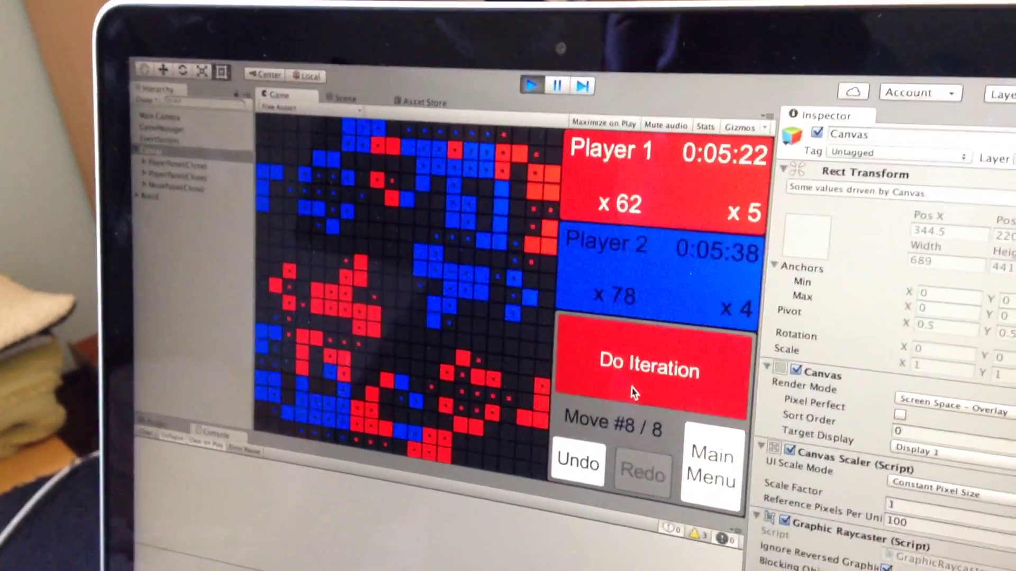
double_click(641, 389)
click(642, 389)
double_click(641, 389)
click(663, 389)
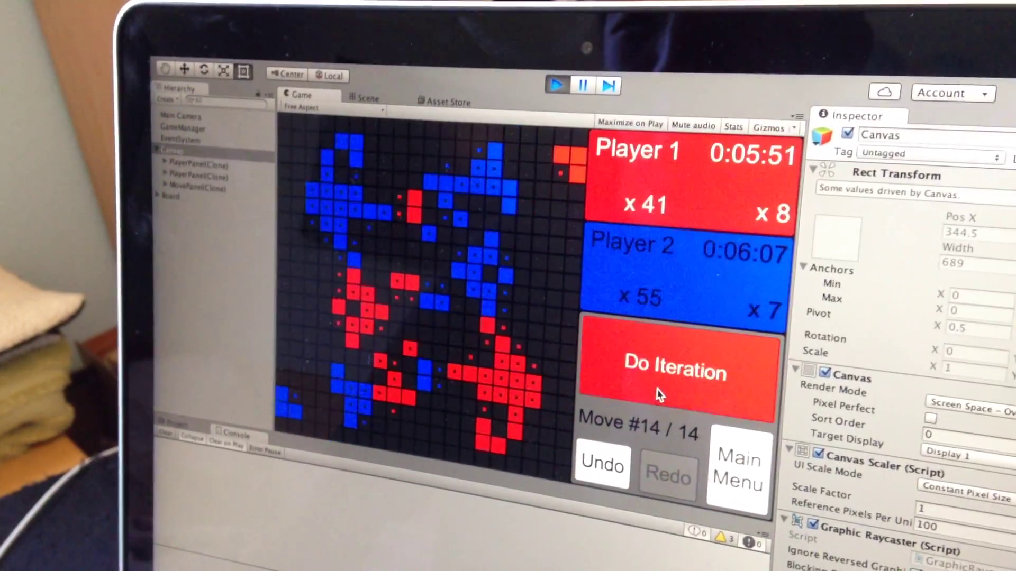
click(663, 390)
double_click(669, 401)
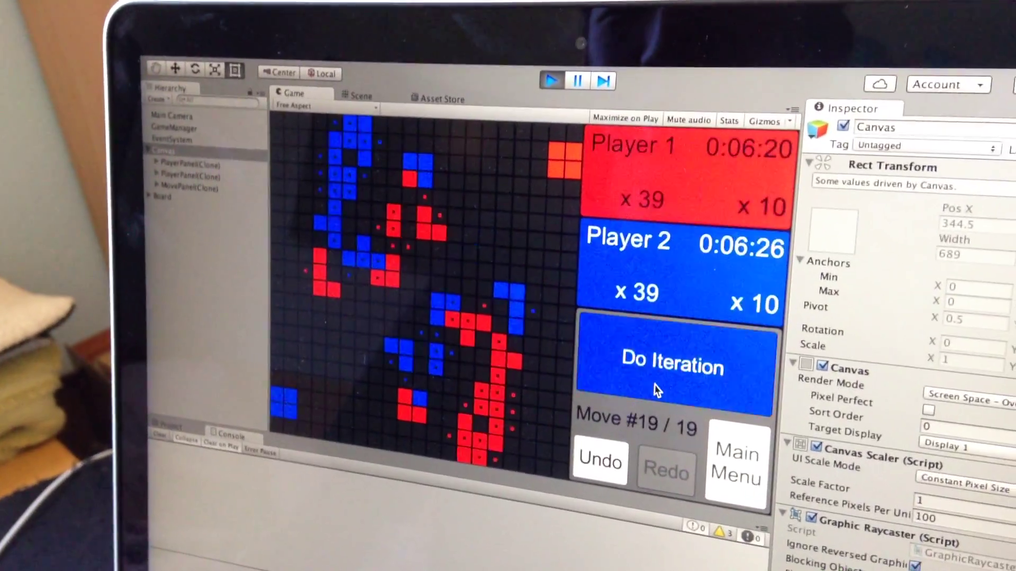
click(670, 401)
click(669, 340)
double_click(669, 339)
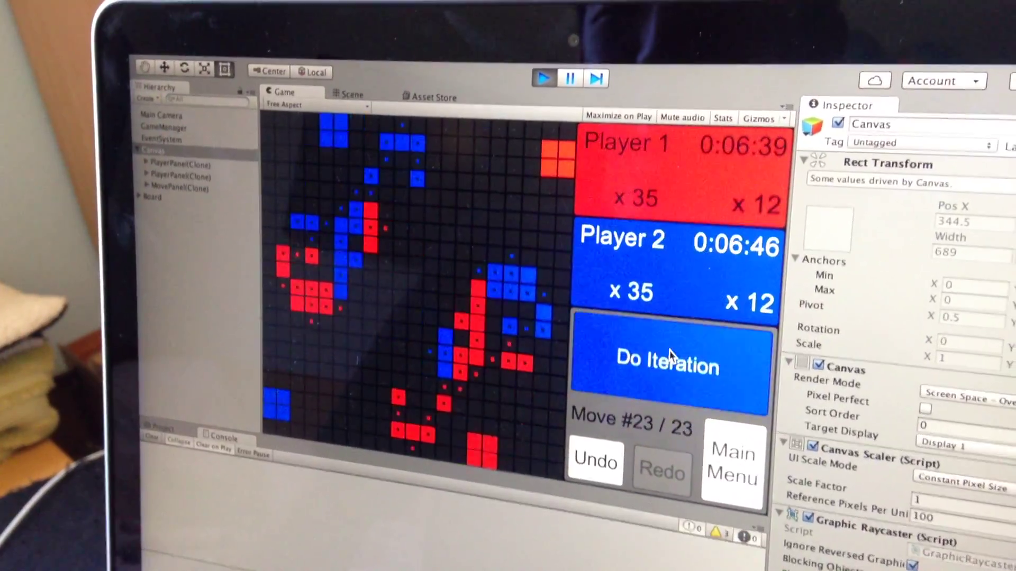
click(669, 341)
double_click(671, 341)
click(678, 372)
double_click(674, 359)
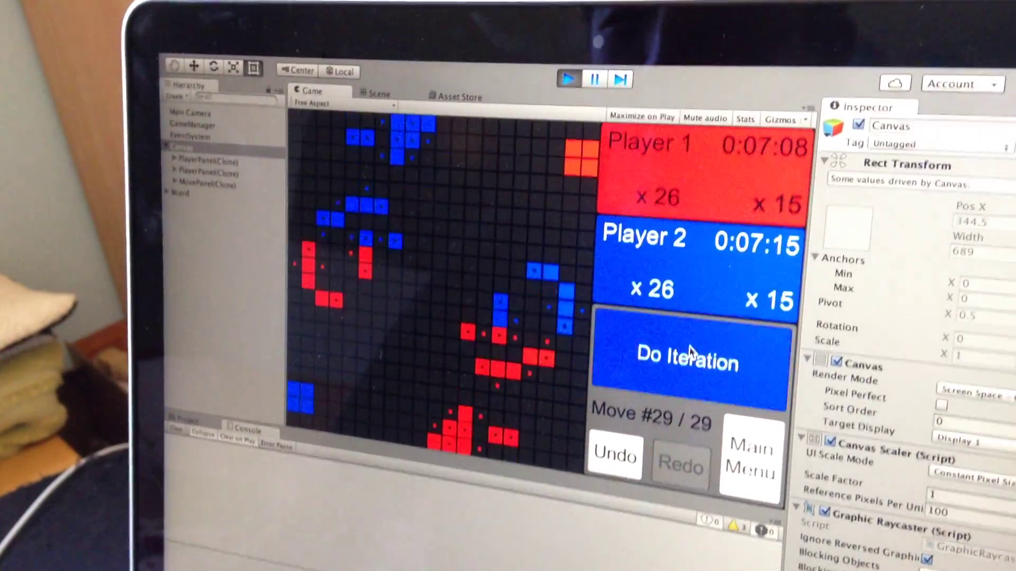
click(674, 357)
double_click(675, 359)
click(674, 359)
double_click(675, 359)
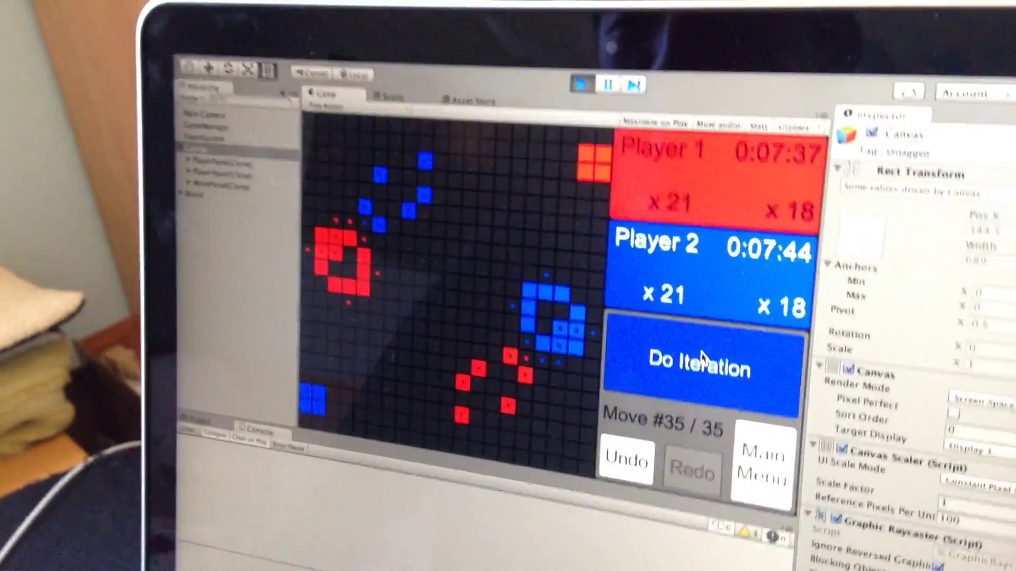
click(674, 359)
click(701, 372)
double_click(701, 371)
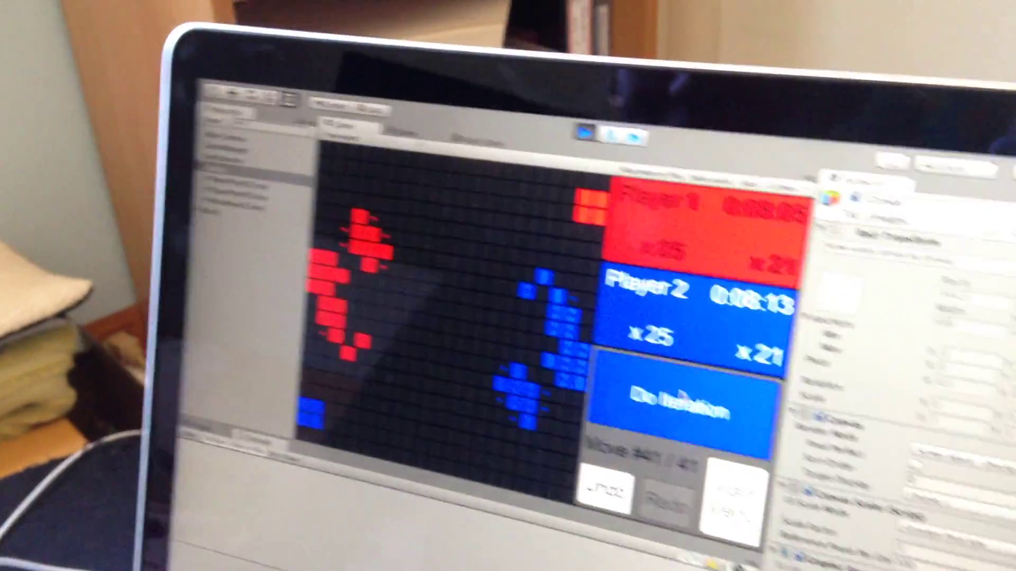
click(701, 372)
click(632, 410)
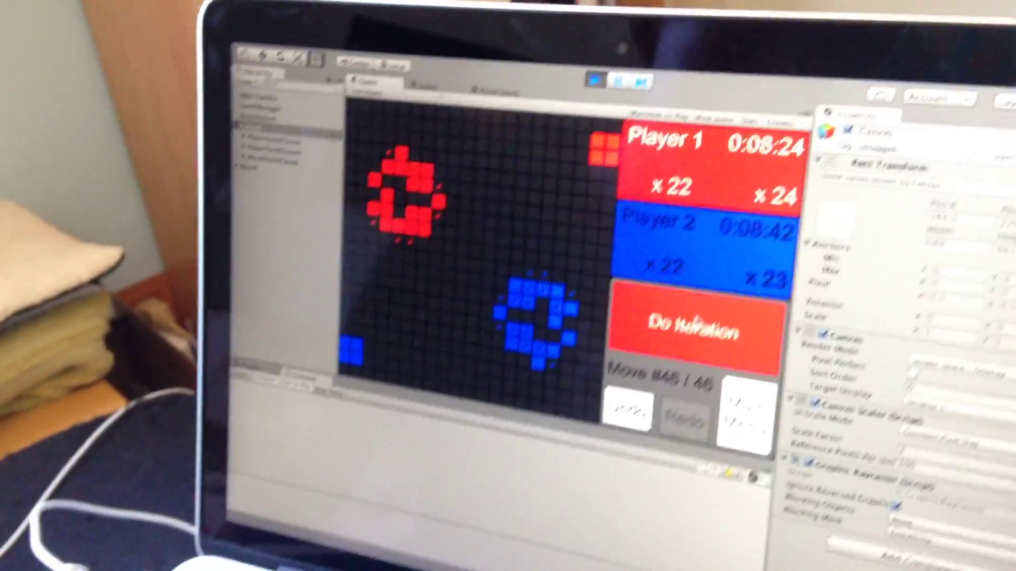
click(631, 411)
click(652, 349)
double_click(652, 349)
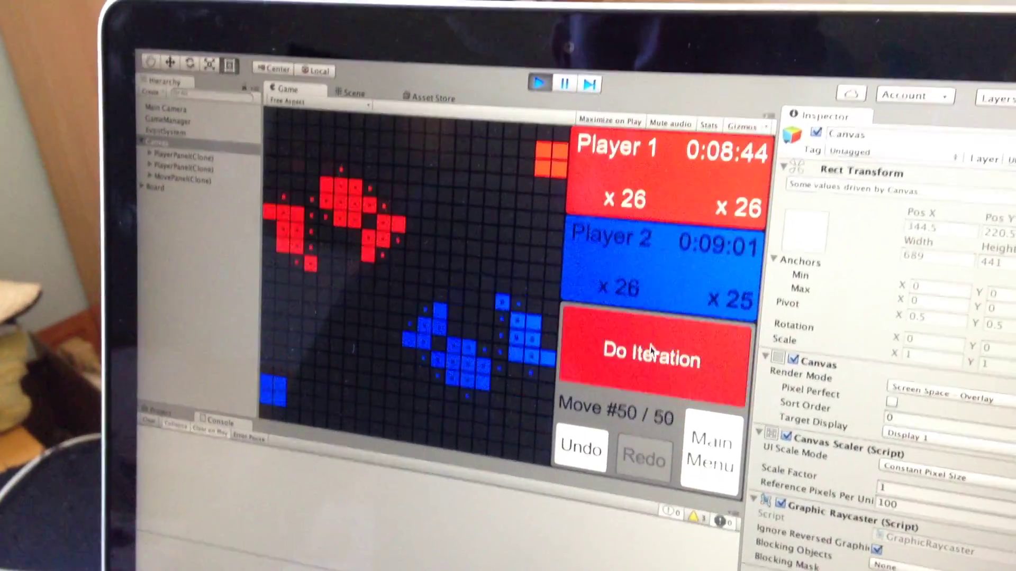
click(652, 349)
double_click(652, 350)
click(644, 340)
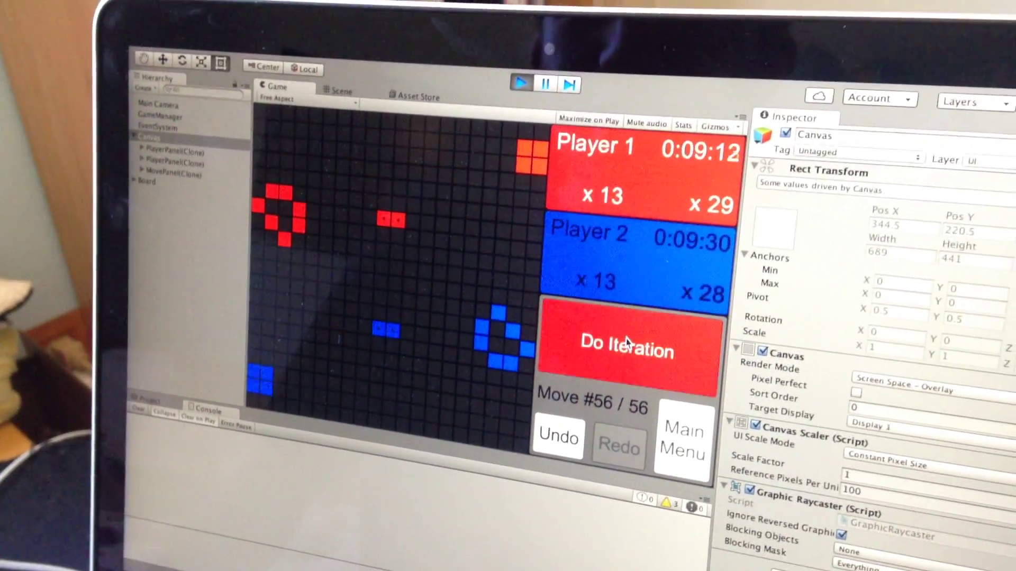
double_click(607, 355)
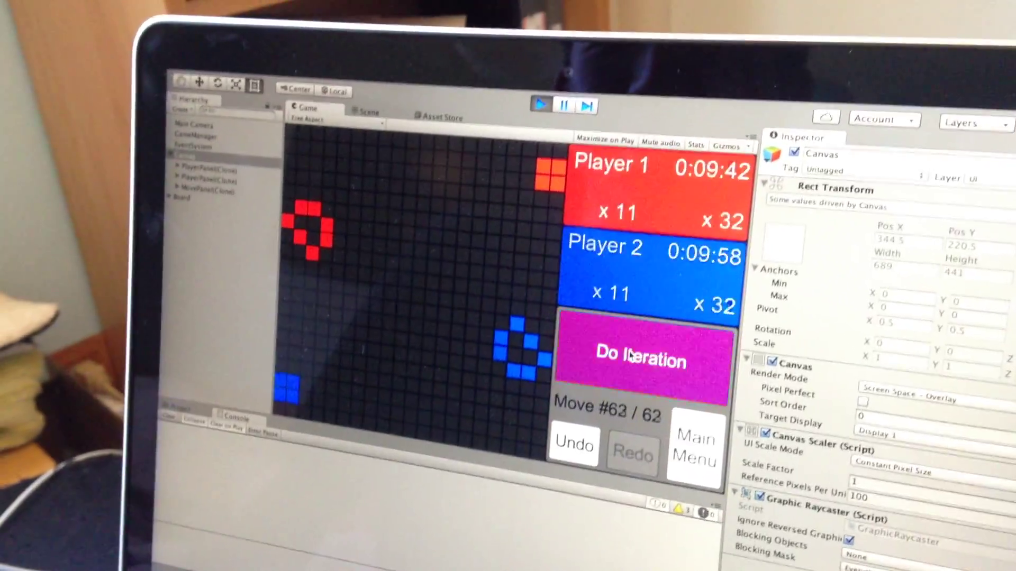
double_click(629, 357)
click(629, 358)
double_click(630, 357)
click(629, 357)
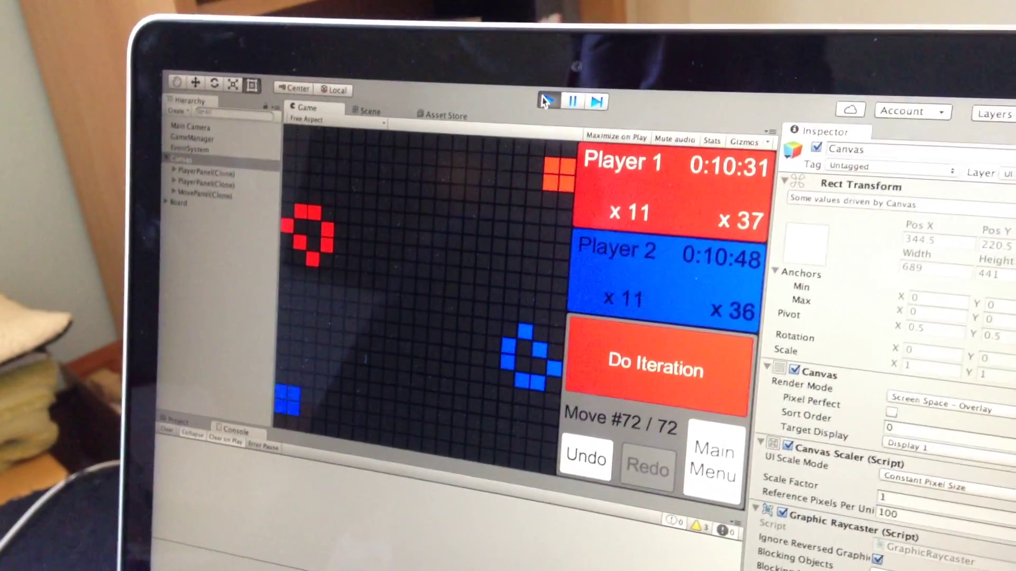
click(546, 106)
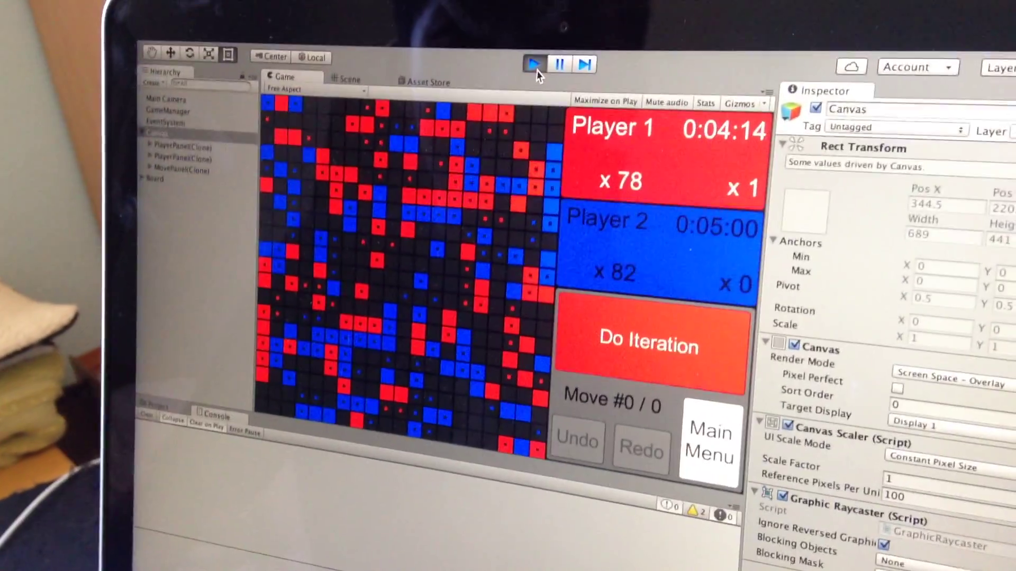
- Exit play mode while the new game still shows Move #0/0
click(534, 65)
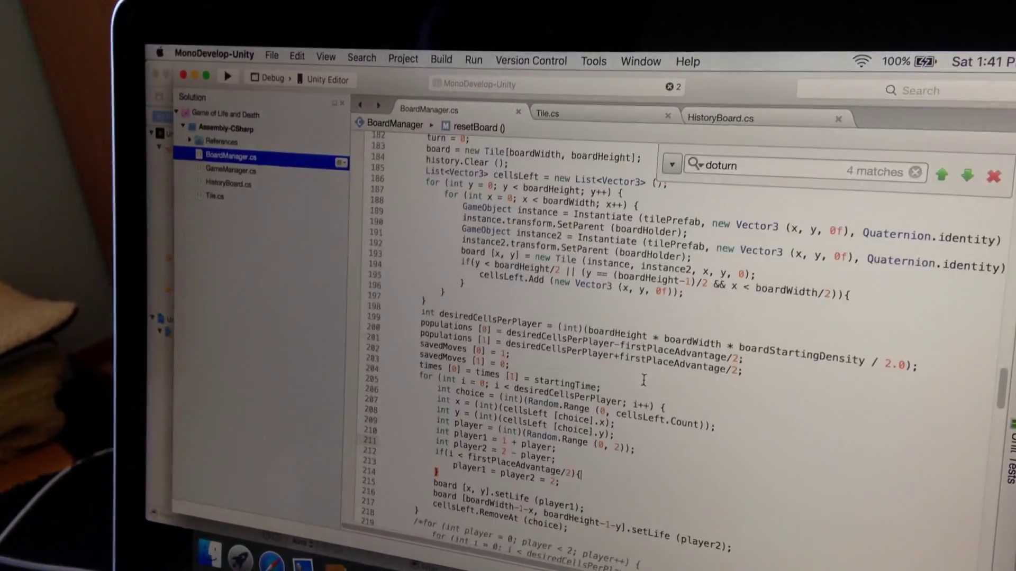
scroll(641, 380, up, 5)
scroll(629, 381, up, 5)
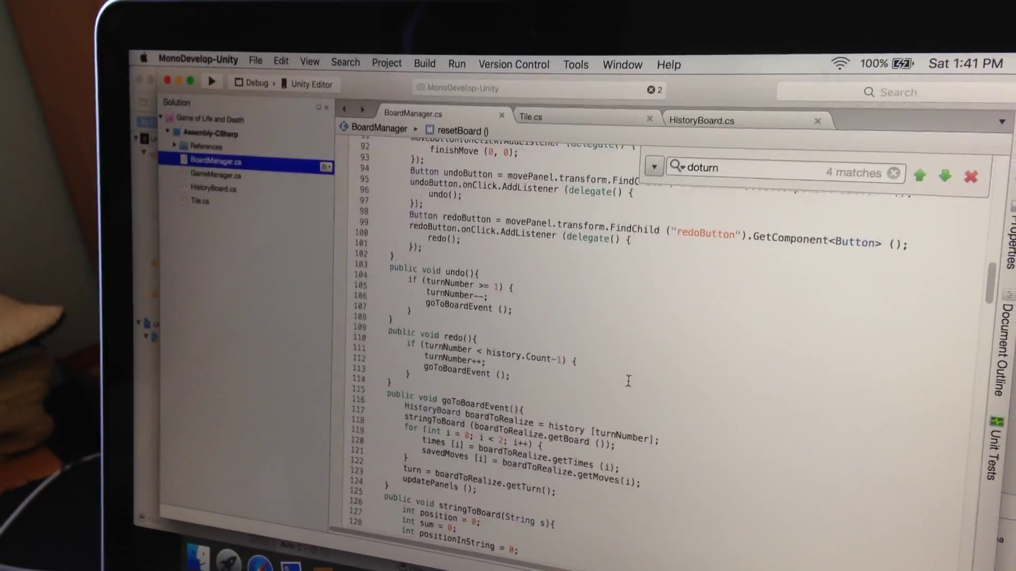
scroll(627, 381, up, 5)
scroll(614, 392, up, 5)
scroll(615, 394, down, 5)
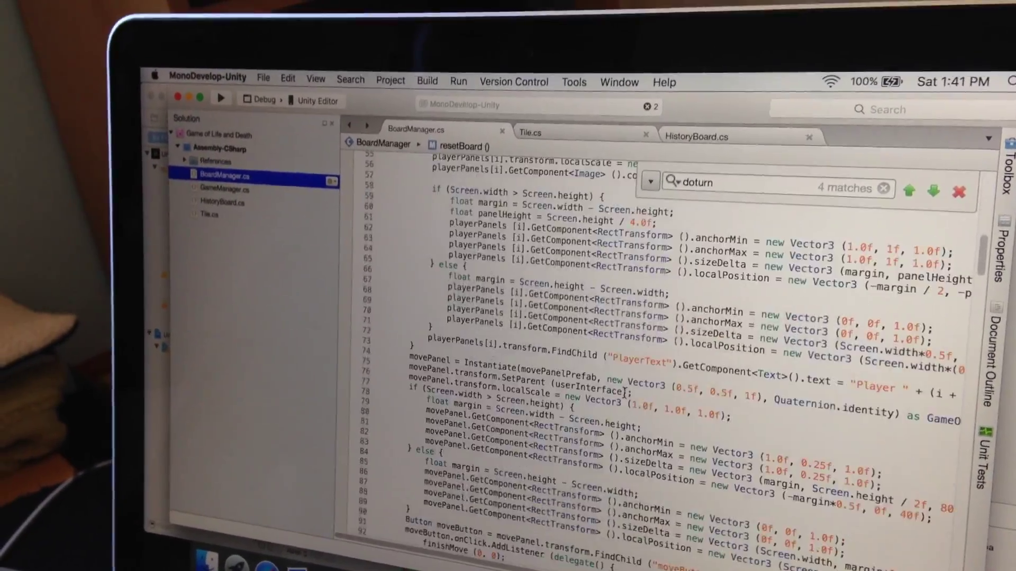
scroll(638, 394, up, 3)
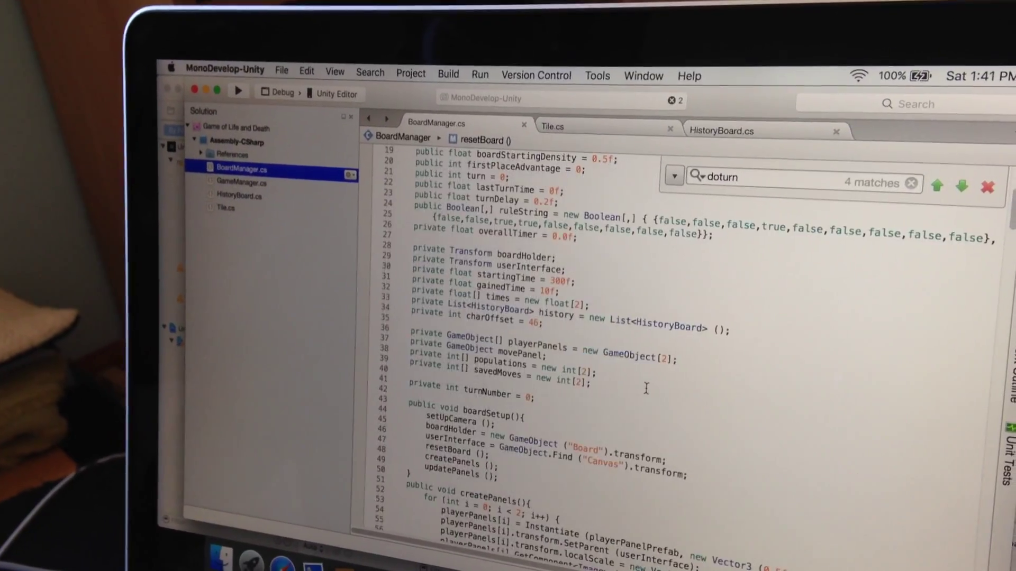
scroll(641, 379, down, 5)
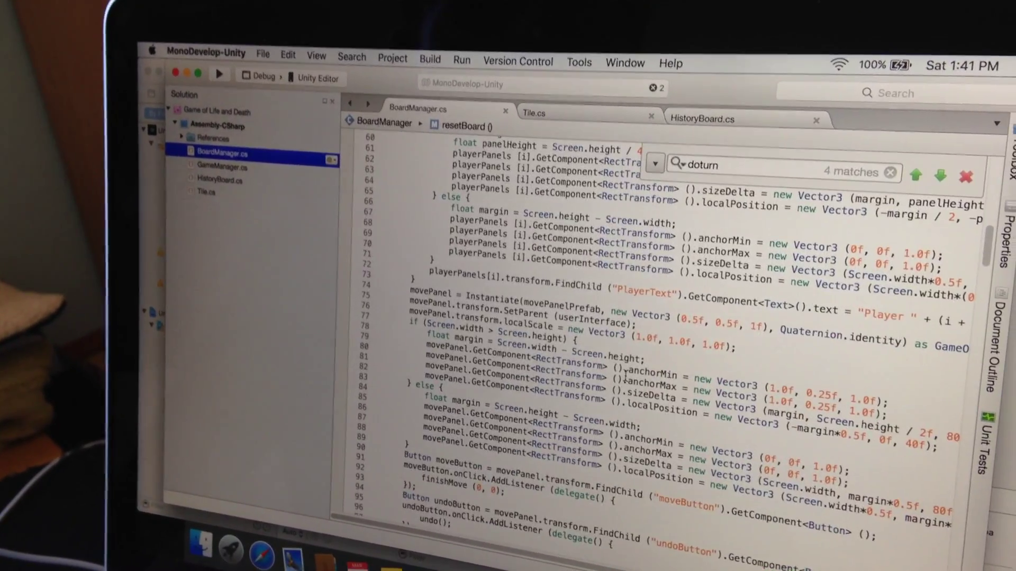
scroll(635, 375, down, 2)
scroll(623, 369, down, 1)
scroll(623, 368, up, 5)
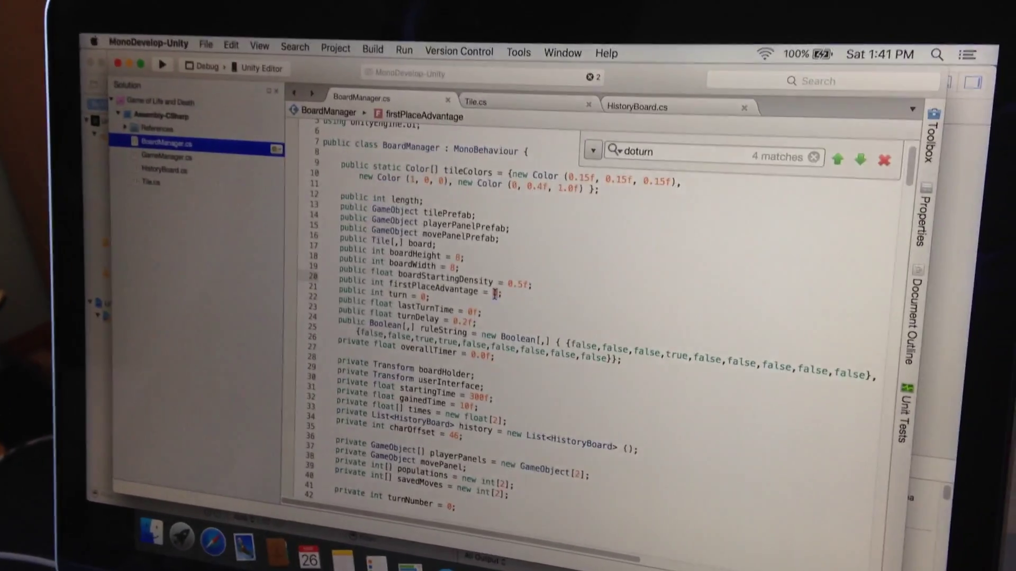
- Select the firstPlaceAdvantage declaration on line 21 of BoardManager.cs
click(535, 294)
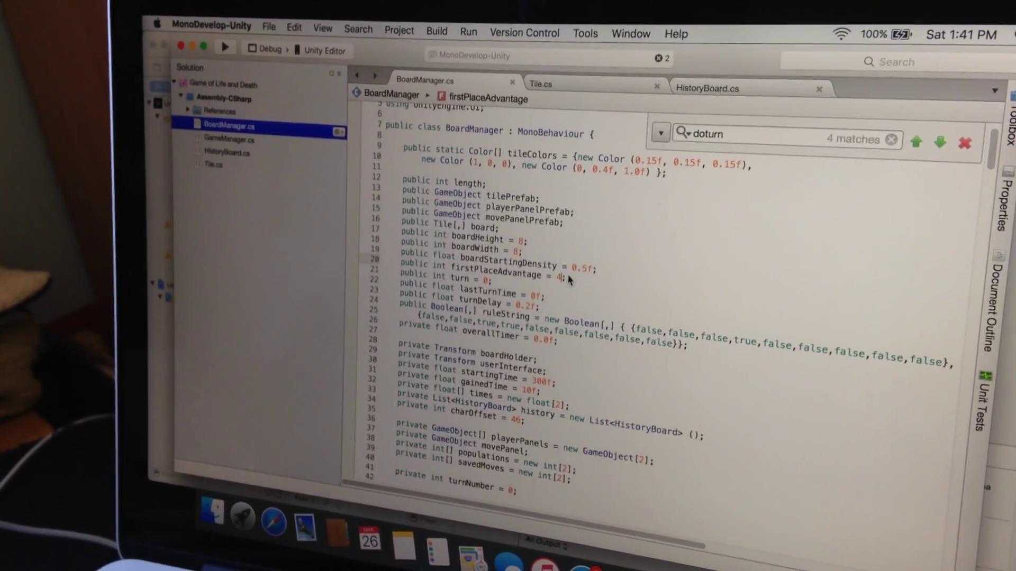
scroll(569, 278, down, 3)
scroll(579, 287, down, 4)
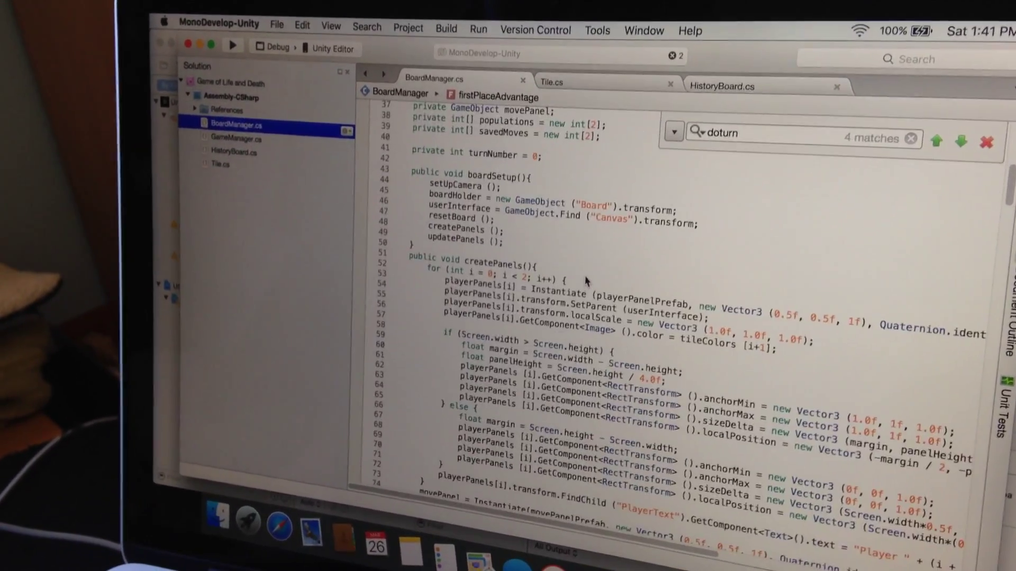
scroll(572, 285, down, 3)
scroll(554, 279, down, 1)
scroll(552, 280, down, 3)
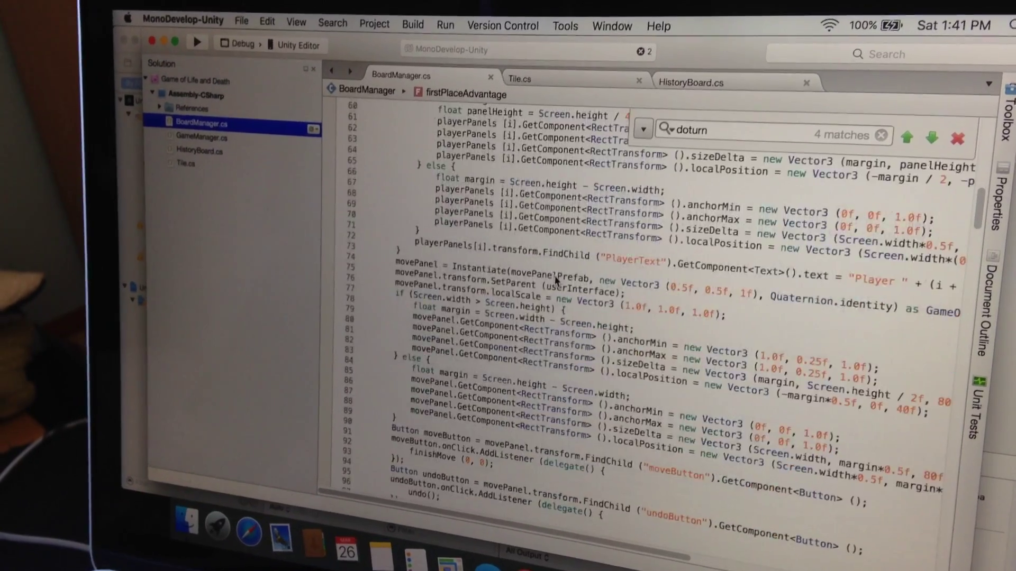
scroll(547, 282, down, 2)
scroll(546, 284, down, 2)
scroll(543, 288, up, 3)
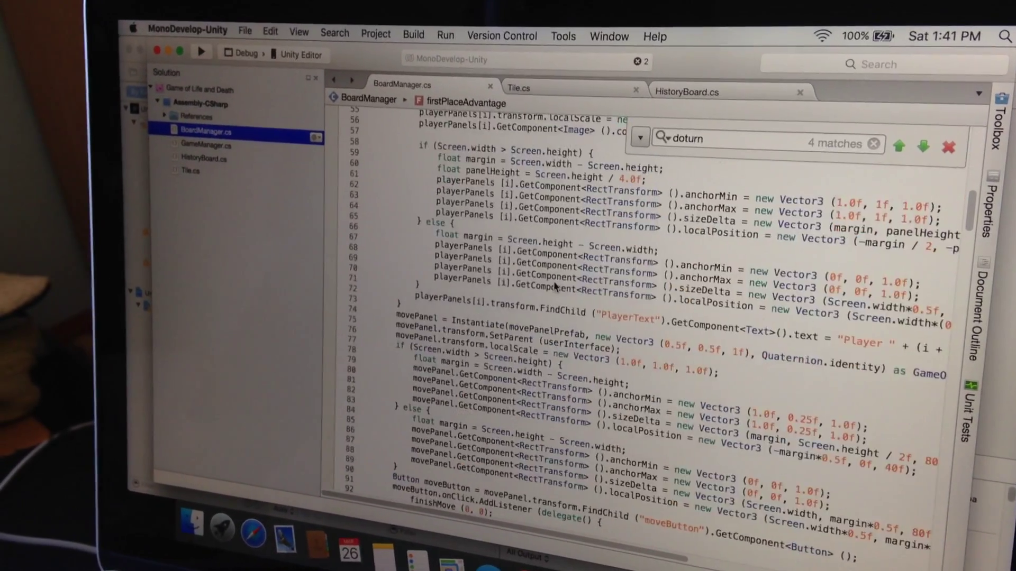
scroll(546, 289, up, 3)
scroll(552, 291, up, 2)
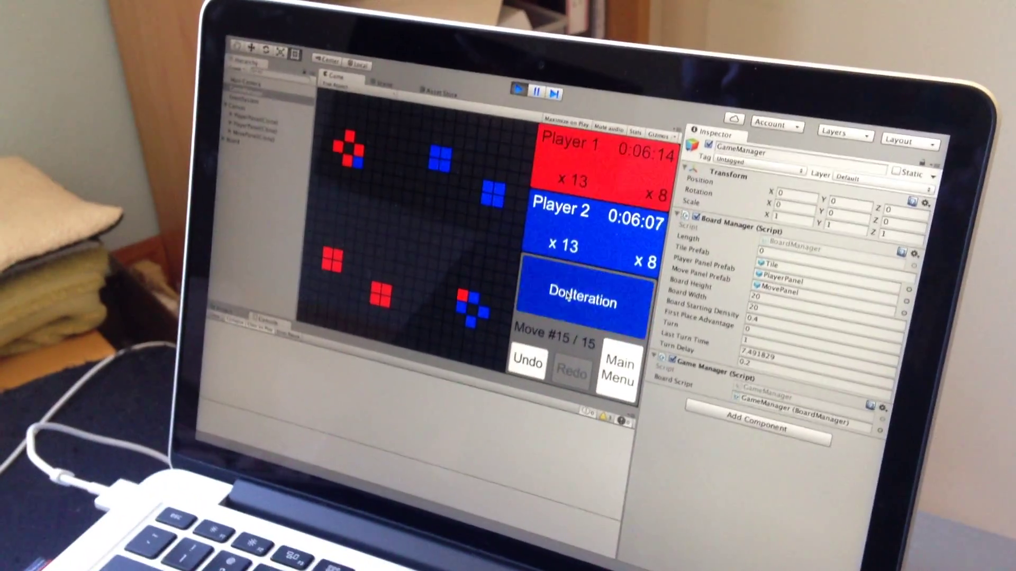
- Advance a few iterations, then undo back toward the first move
click(567, 297)
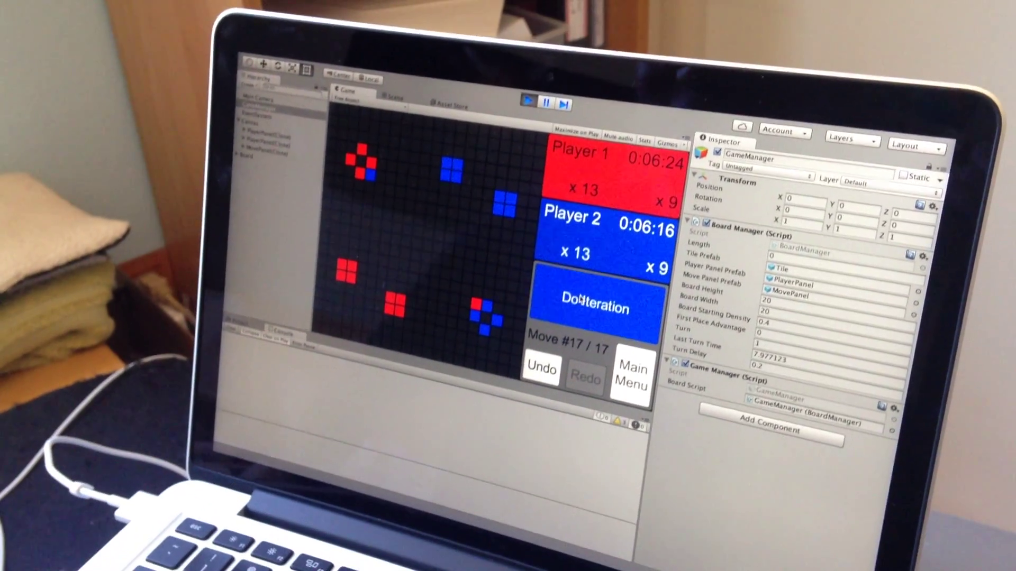
click(585, 294)
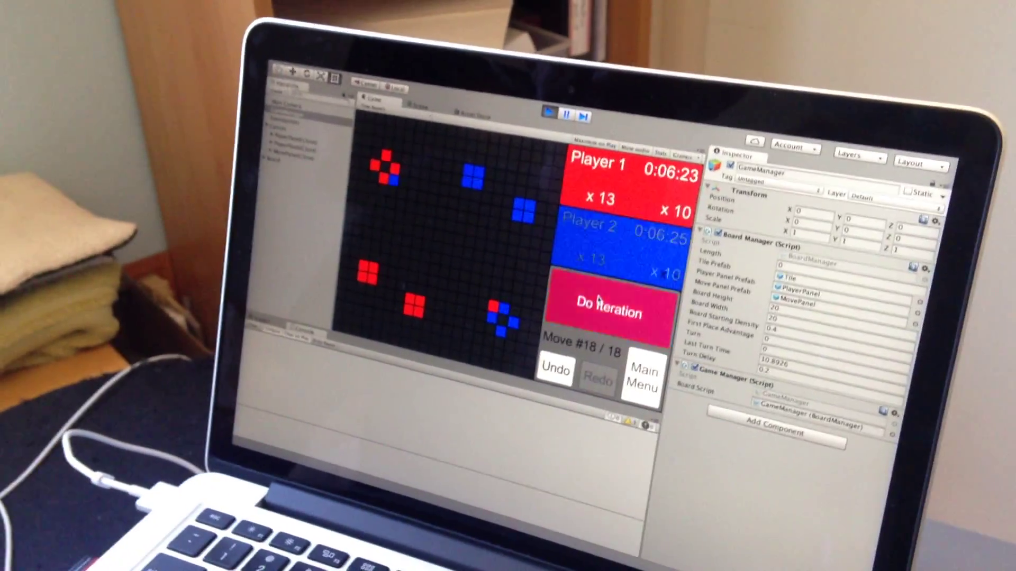
click(584, 301)
click(558, 370)
click(559, 369)
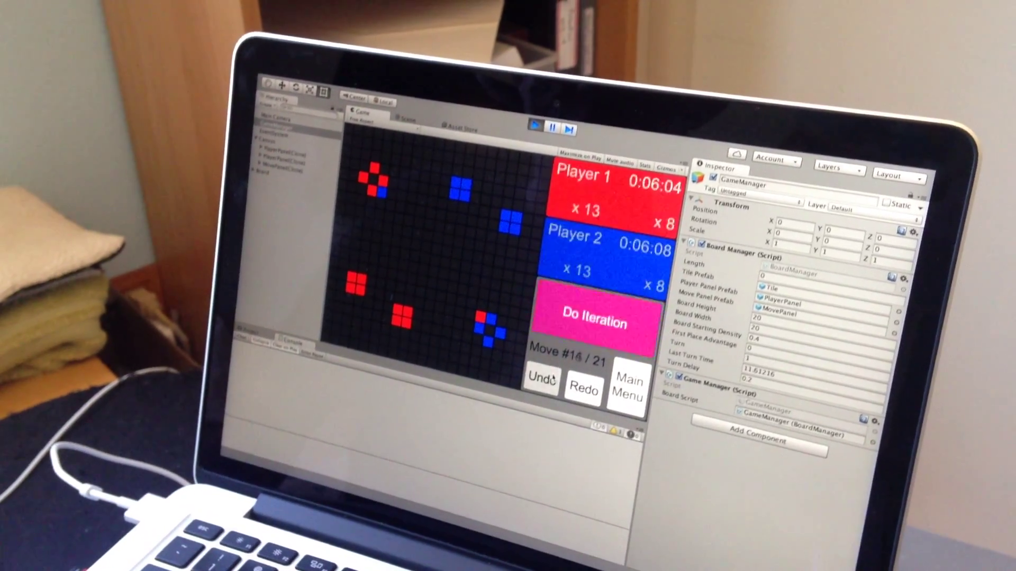
click(552, 381)
click(552, 381)
click(540, 373)
click(540, 374)
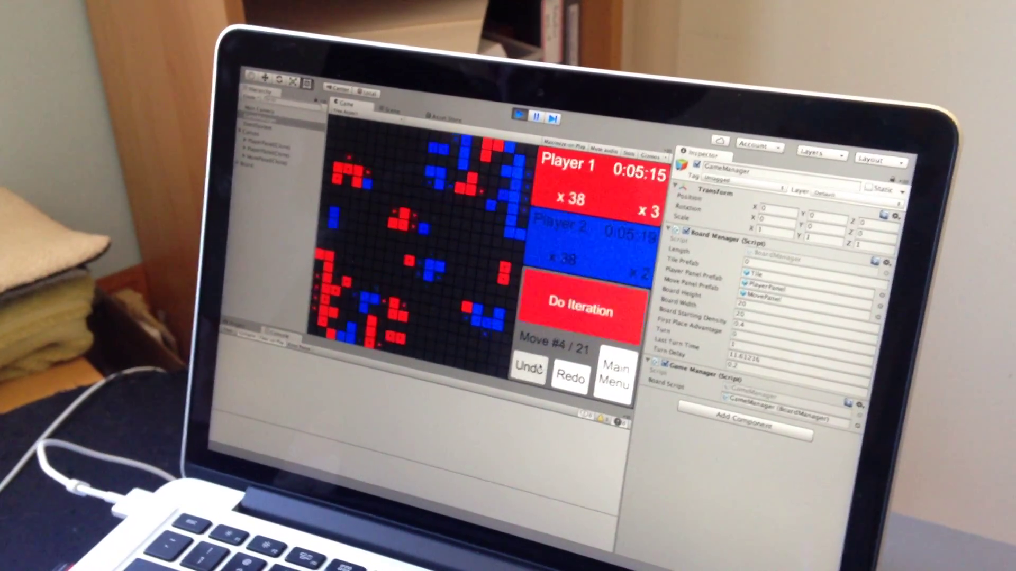
click(539, 366)
click(538, 365)
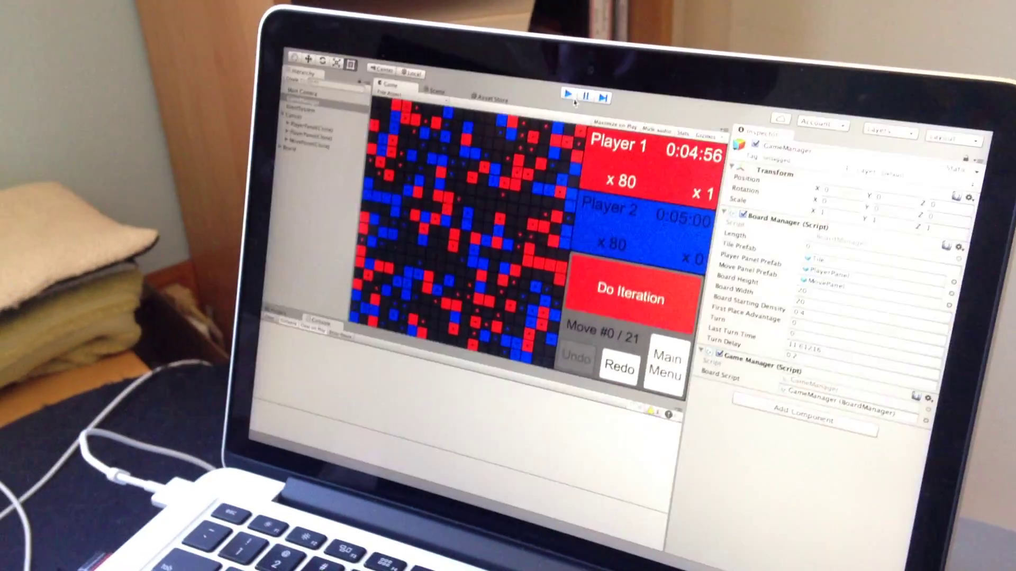
- Stop play mode, restart with a fresh random board, and run its first iterations
click(568, 94)
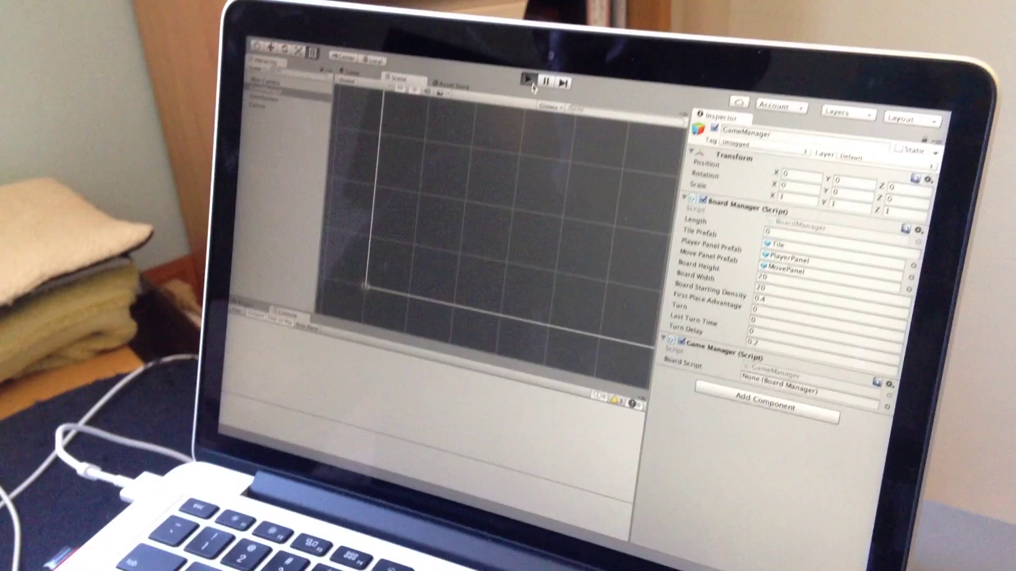
click(528, 81)
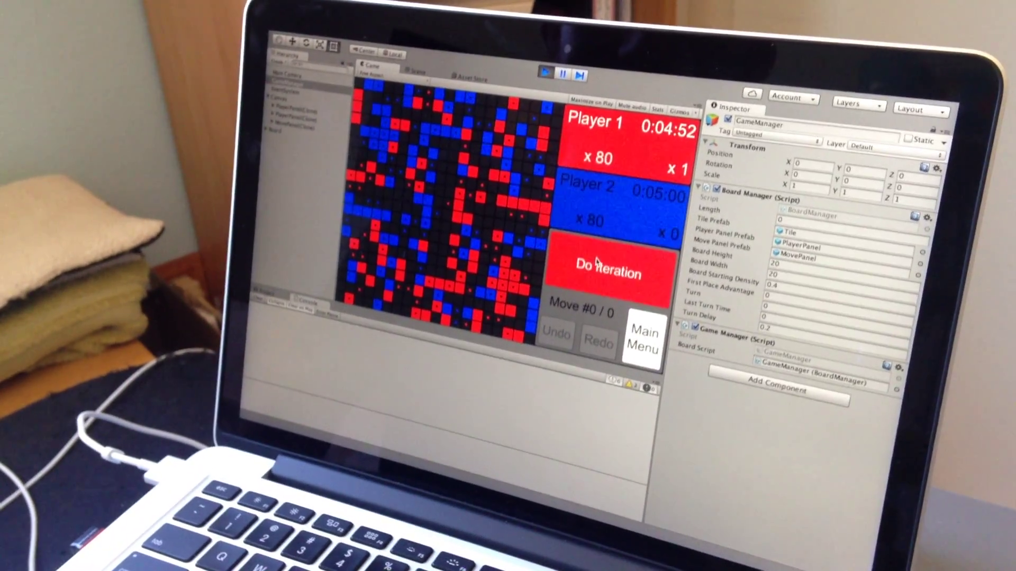
click(597, 262)
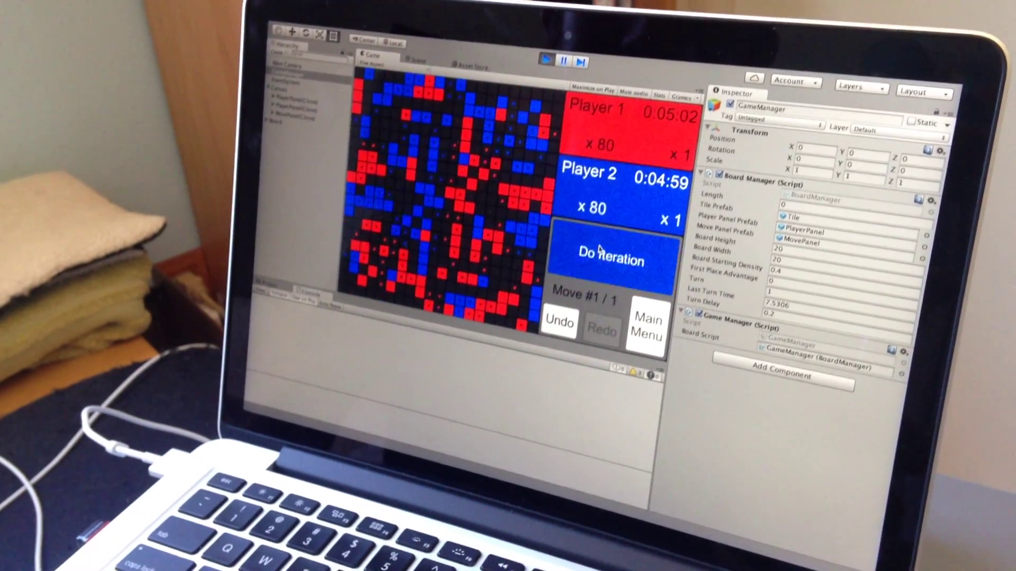
click(602, 254)
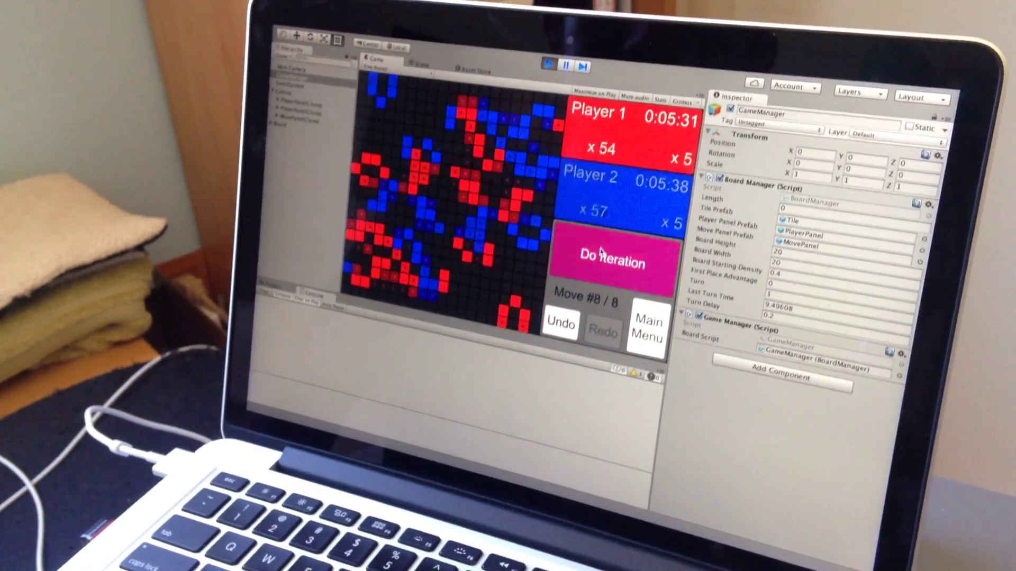
click(607, 260)
click(609, 262)
- Advance the new game to move 27 of 27, then step back with Undo
click(609, 264)
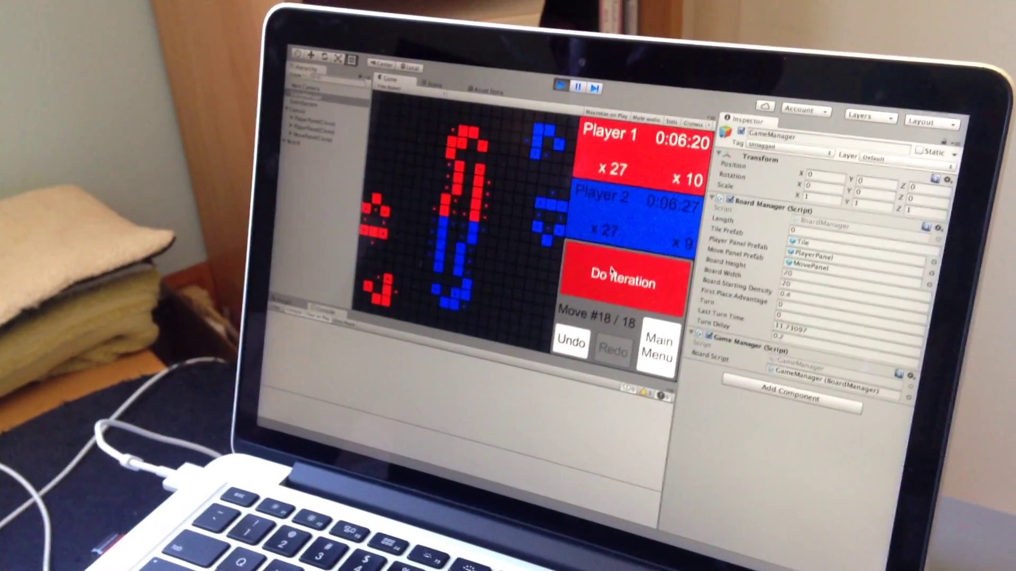
click(607, 270)
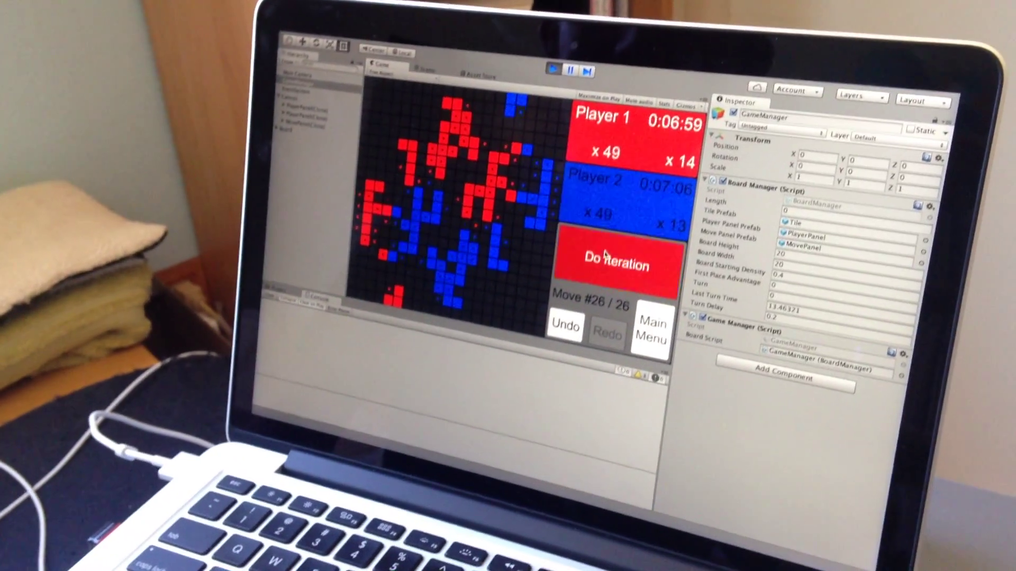
click(607, 270)
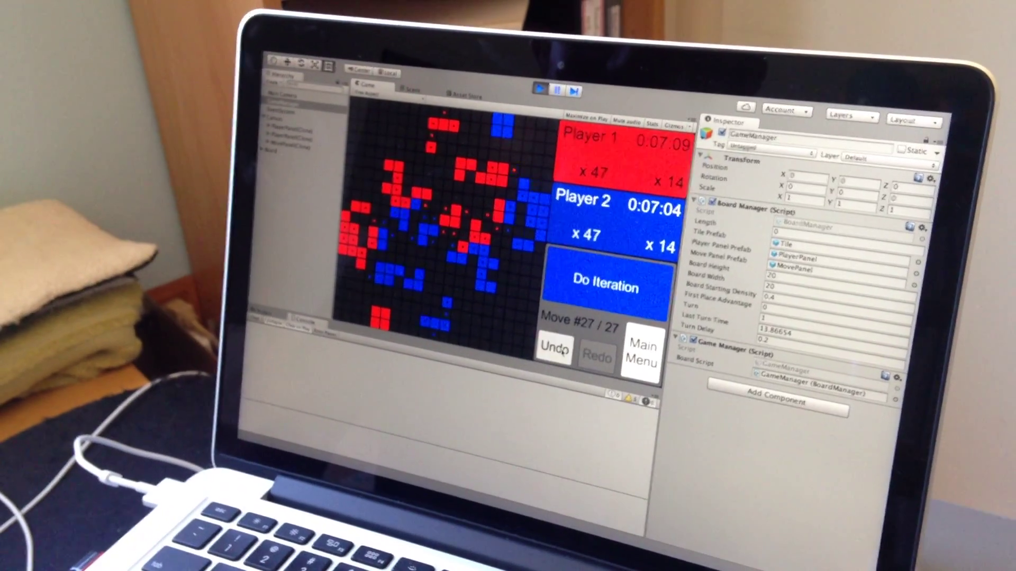
click(555, 347)
click(555, 348)
click(556, 348)
click(555, 348)
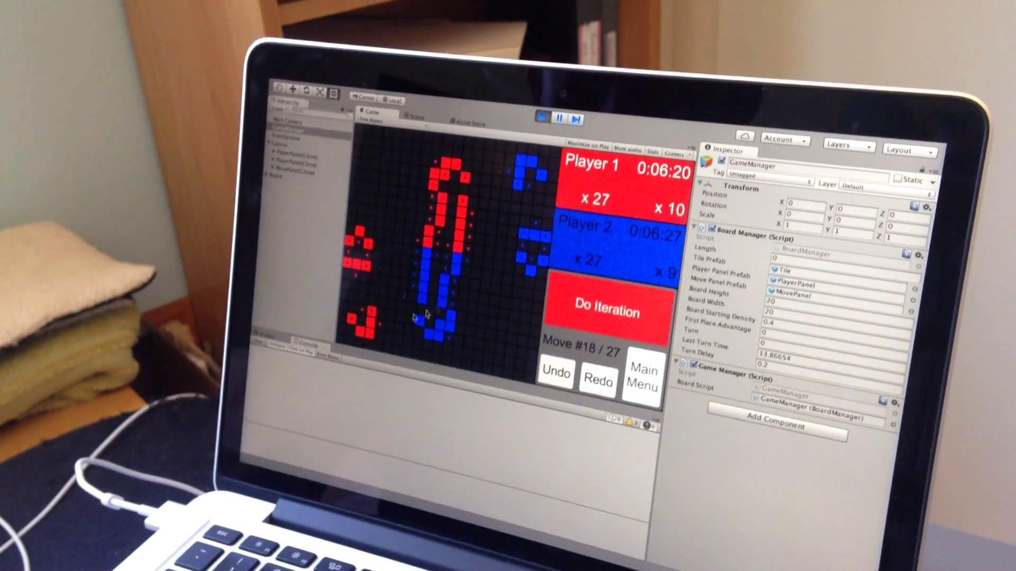
click(555, 372)
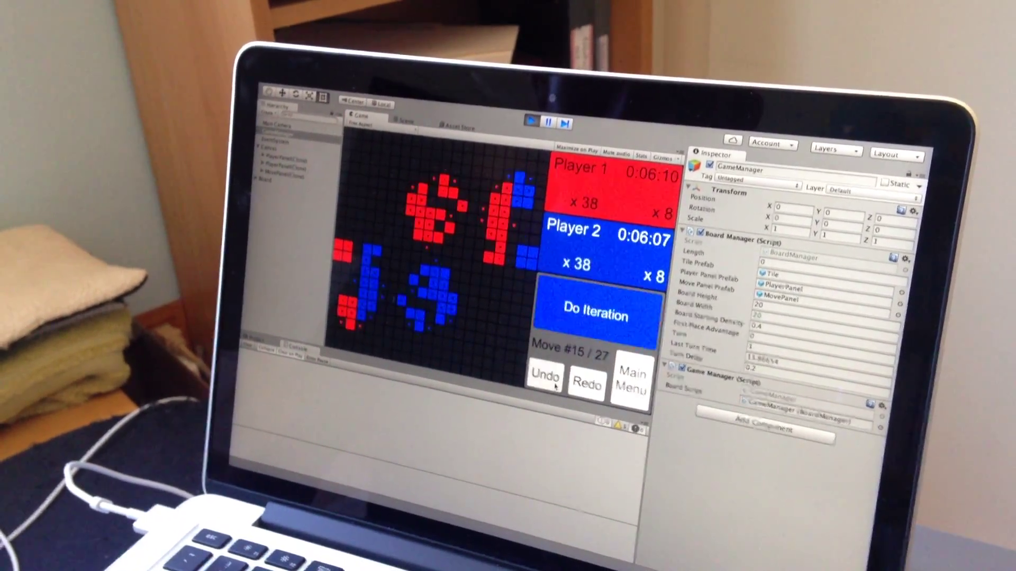
click(578, 384)
click(578, 384)
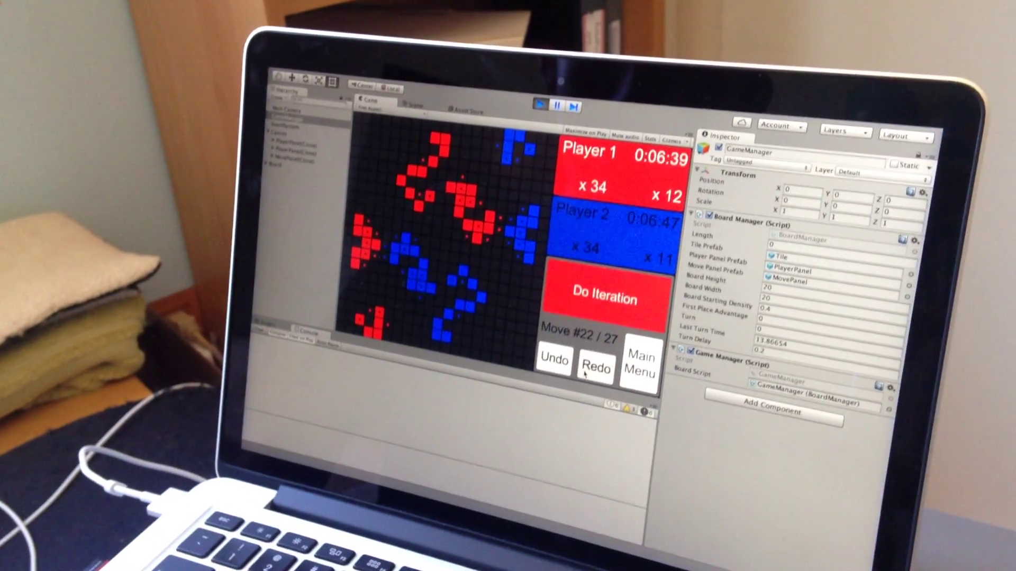
click(589, 376)
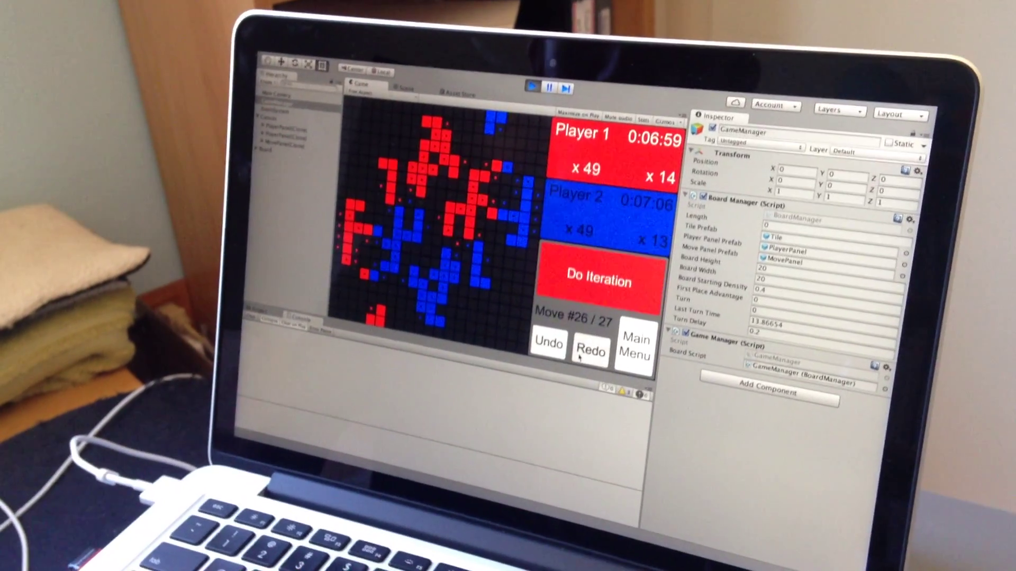
click(590, 376)
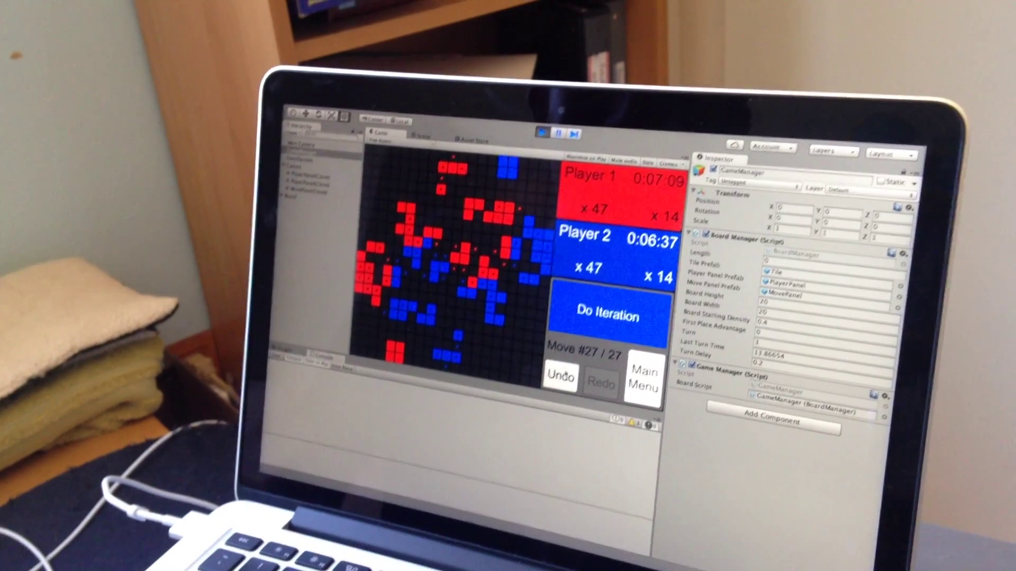
click(560, 369)
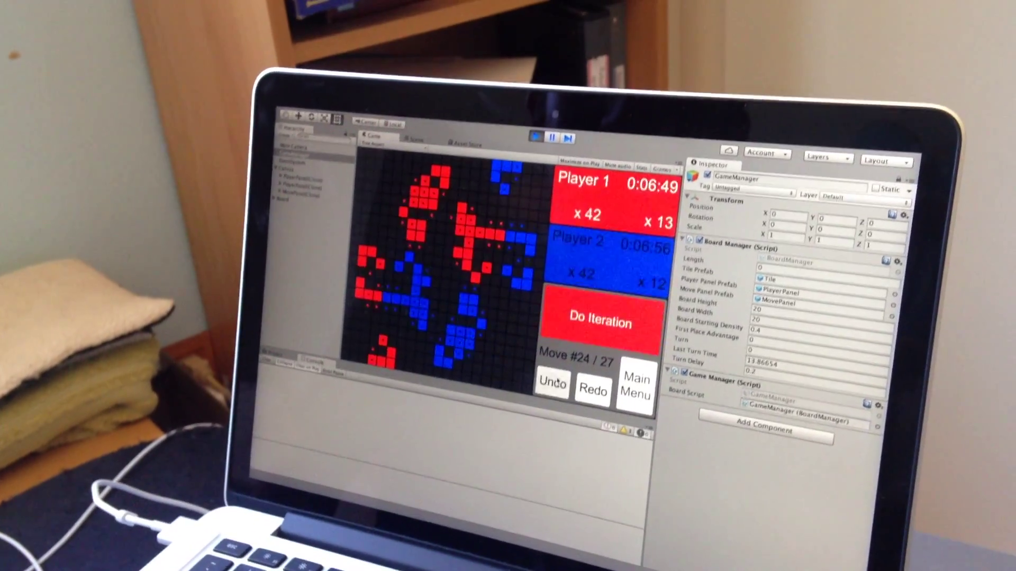
click(561, 371)
click(560, 371)
click(556, 385)
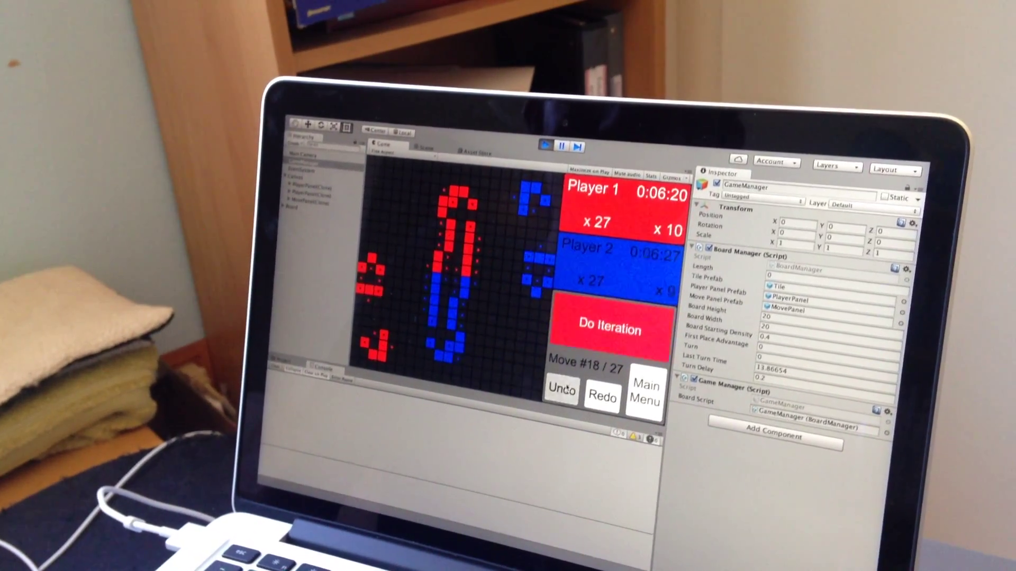
click(556, 385)
click(555, 385)
click(565, 391)
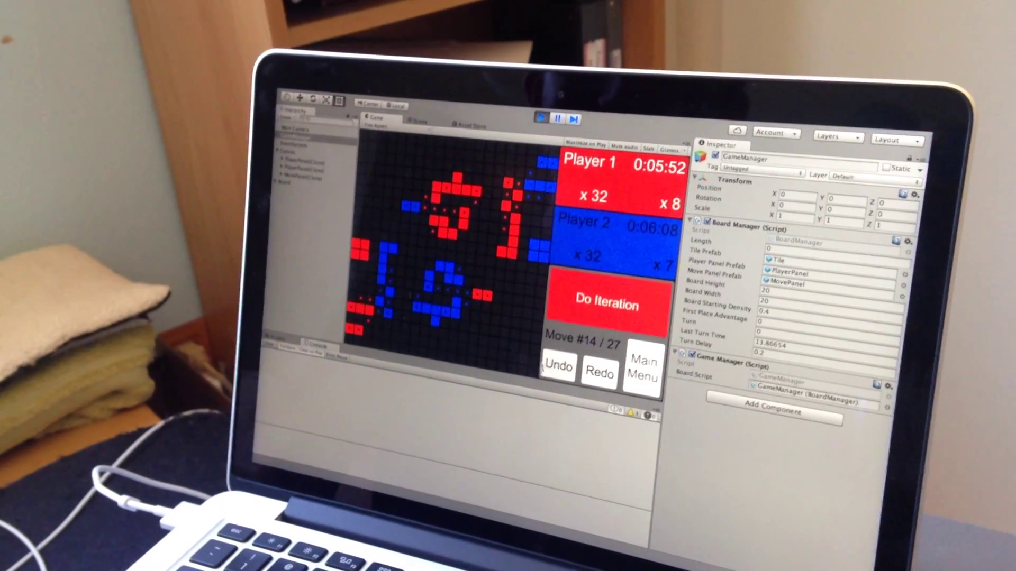
click(568, 365)
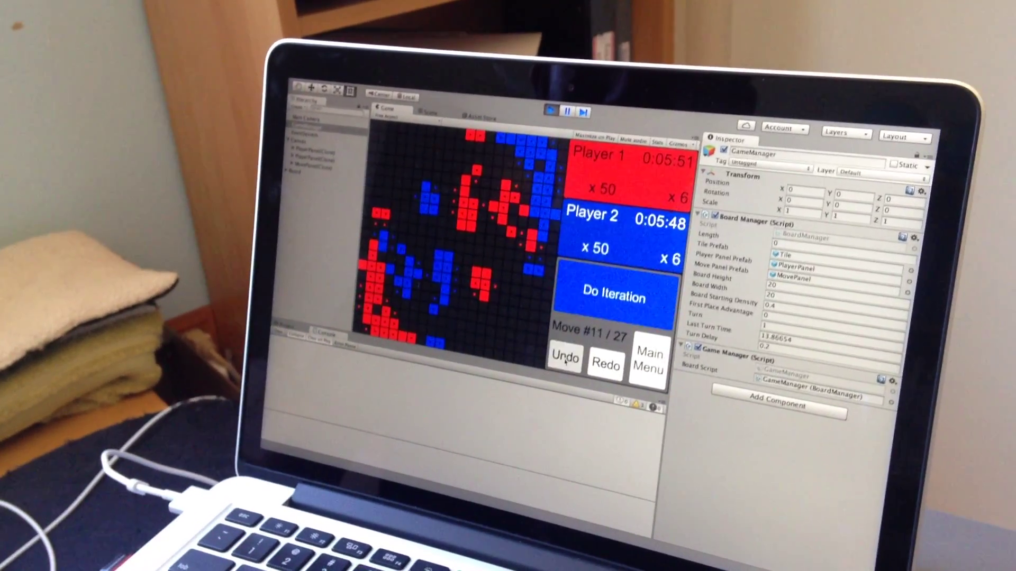
click(566, 361)
click(566, 362)
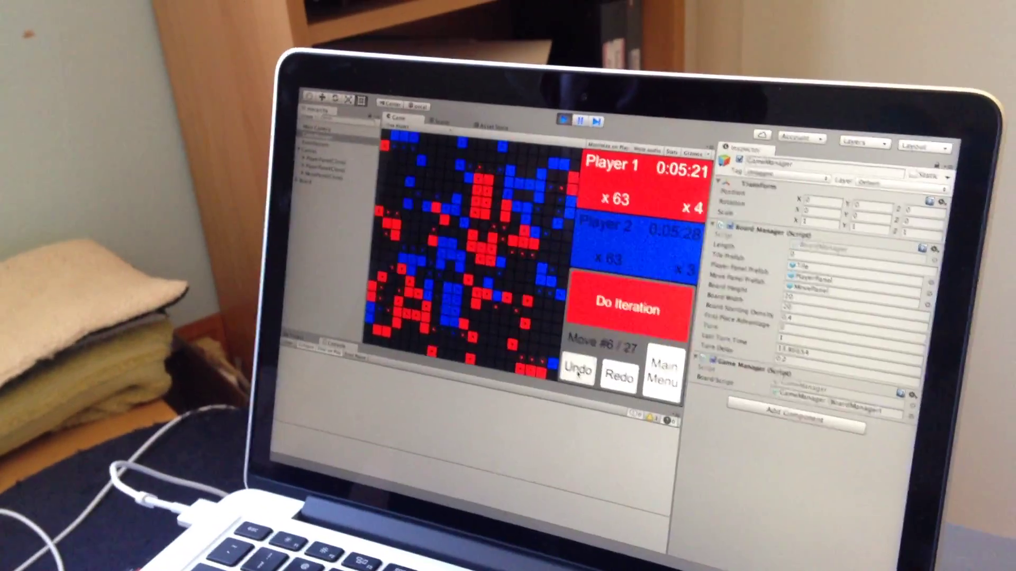
click(578, 372)
click(569, 364)
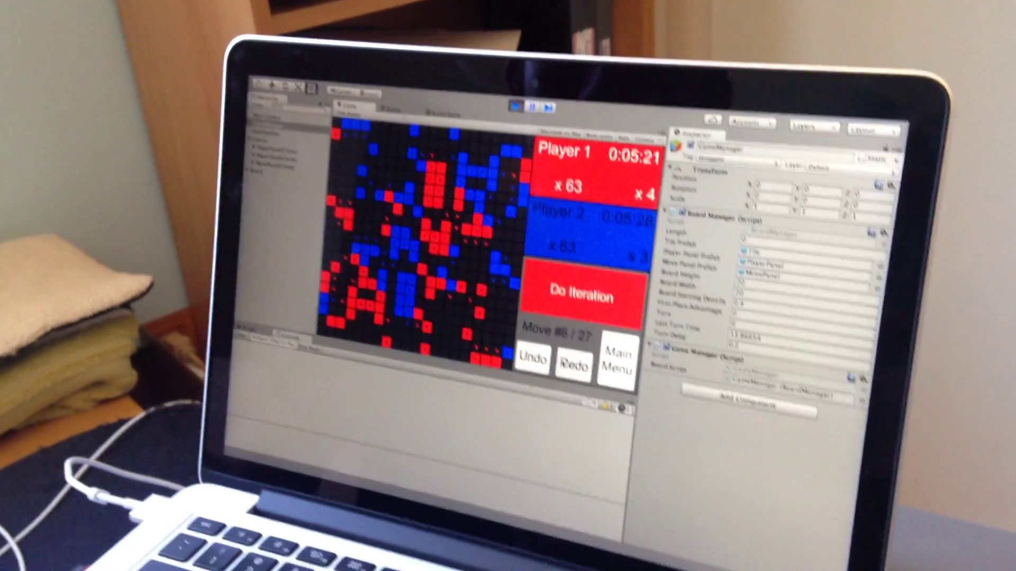
click(573, 367)
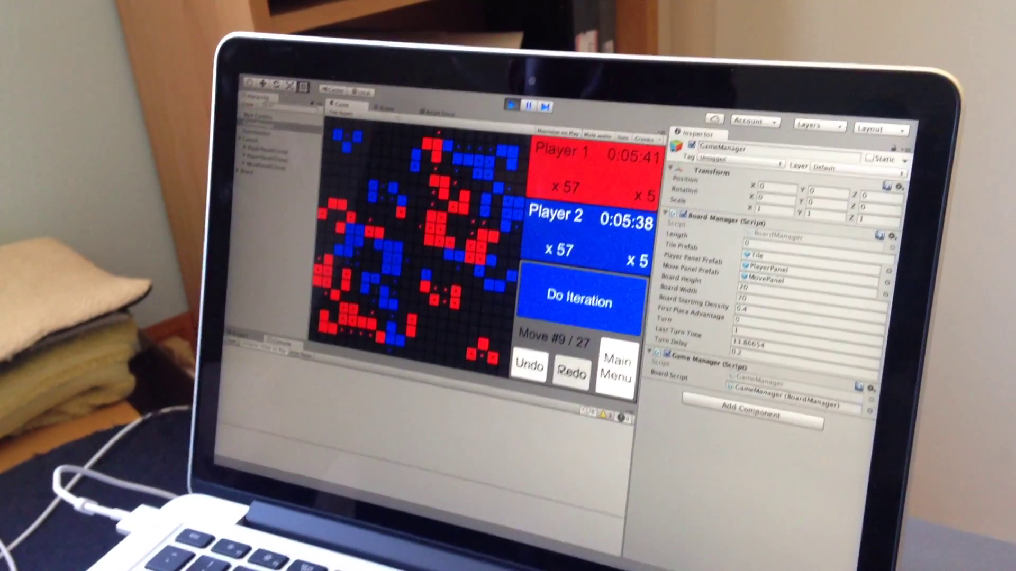
click(565, 372)
click(566, 373)
click(573, 377)
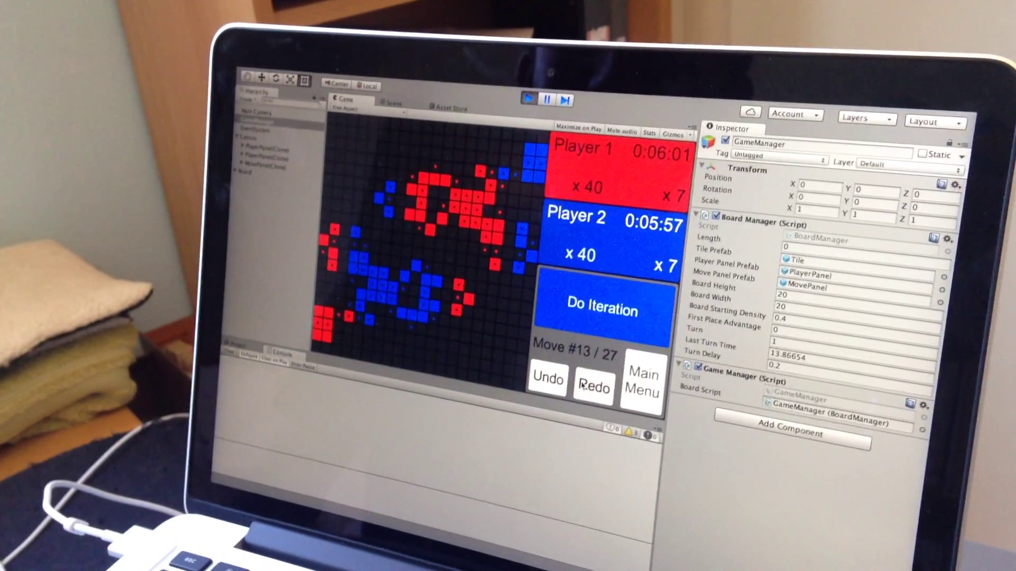
click(583, 385)
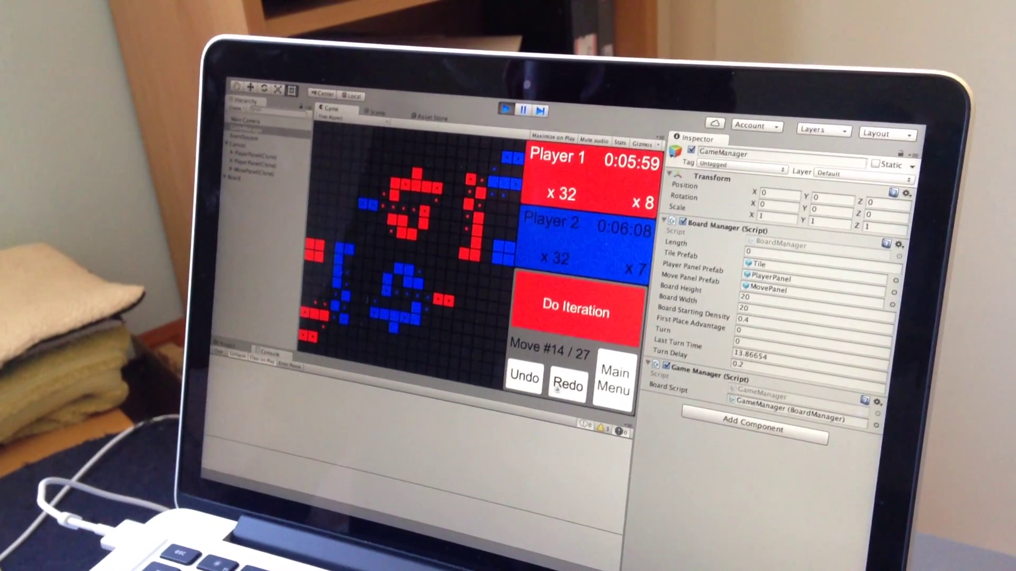
click(557, 389)
click(565, 394)
click(564, 395)
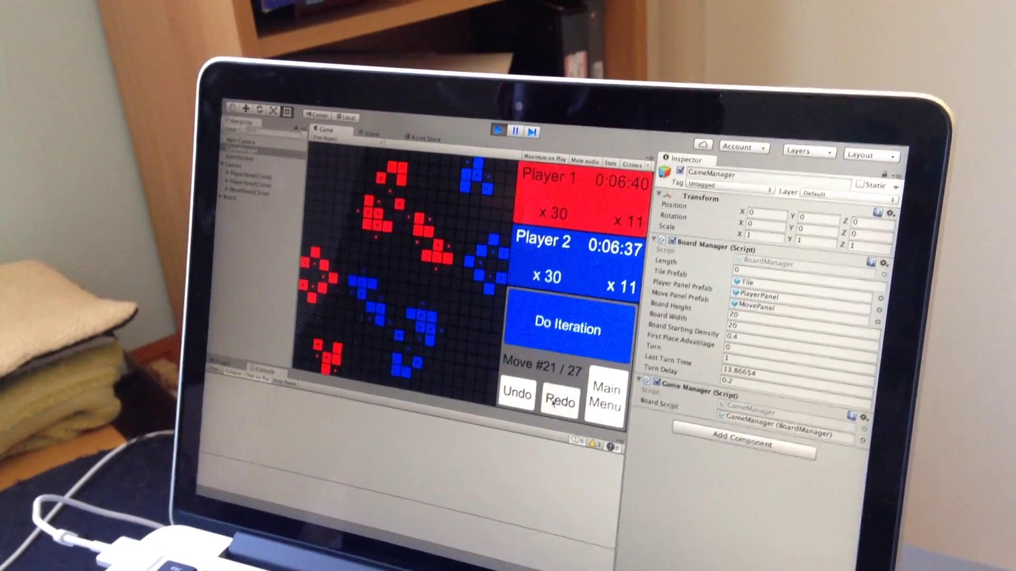
click(553, 405)
click(552, 406)
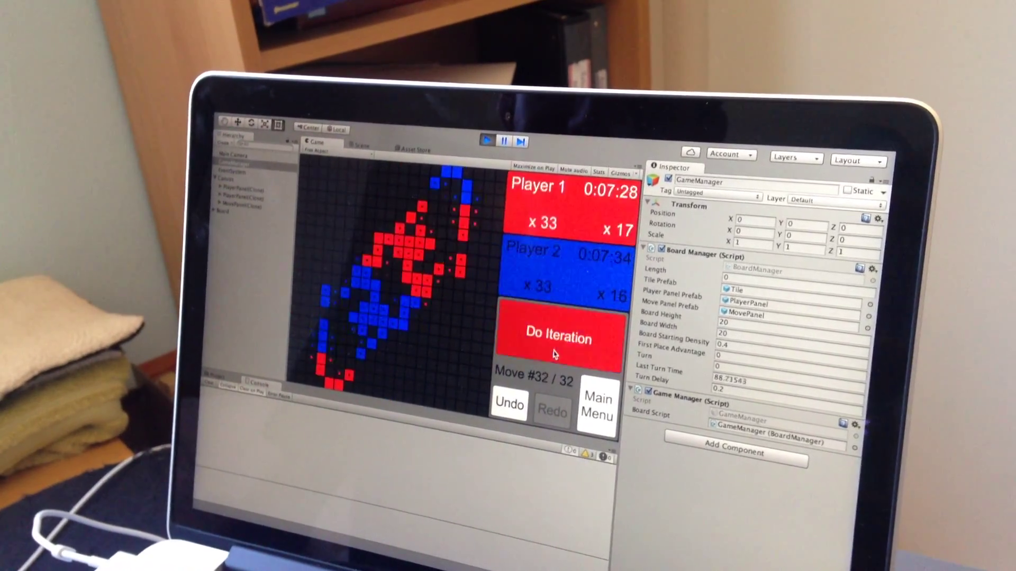
- Keep running Do Iteration until move #90/90, leaving Player 2 with zero cells
click(554, 354)
click(556, 353)
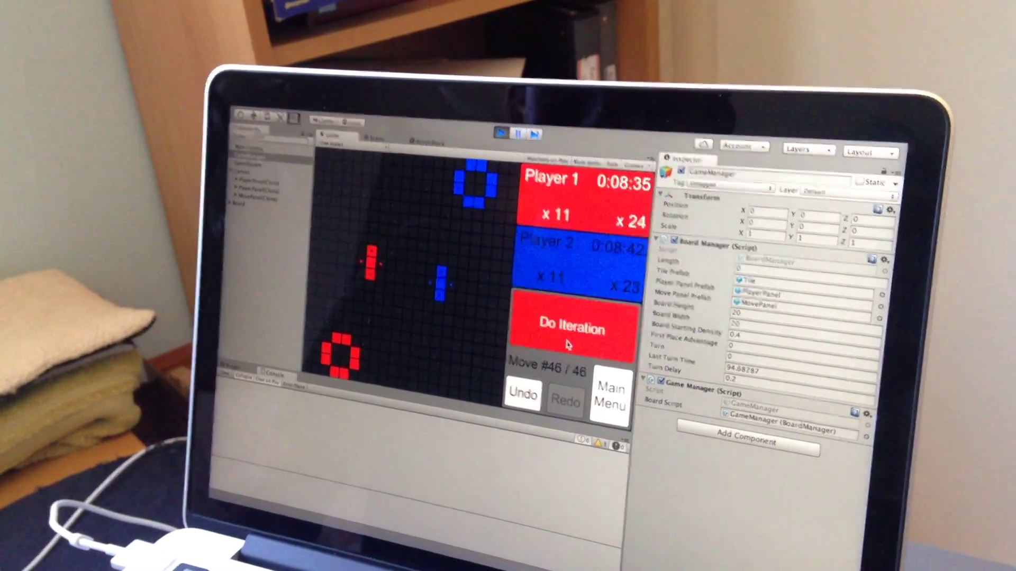
click(564, 341)
click(564, 341)
click(572, 334)
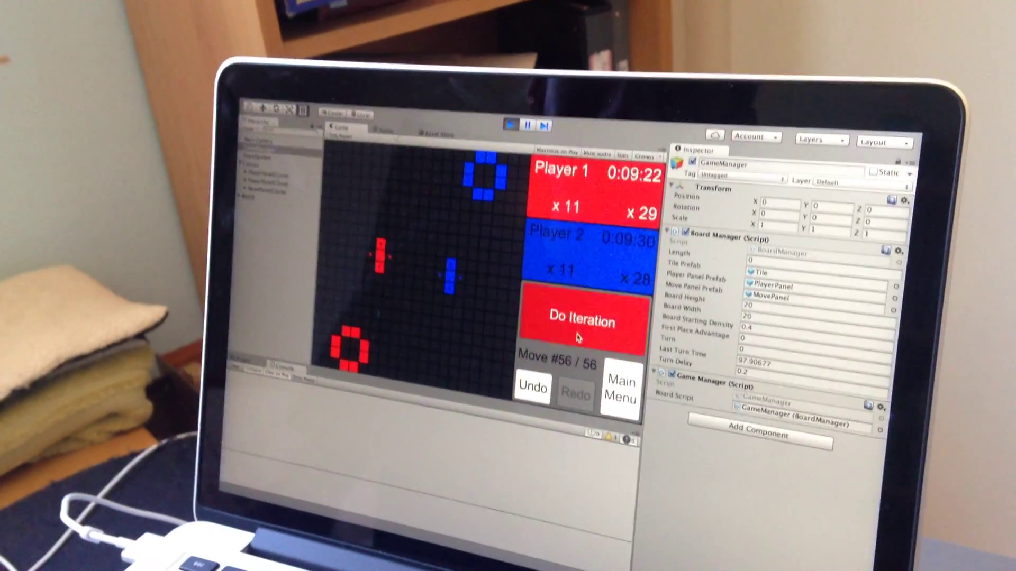
click(566, 342)
click(576, 326)
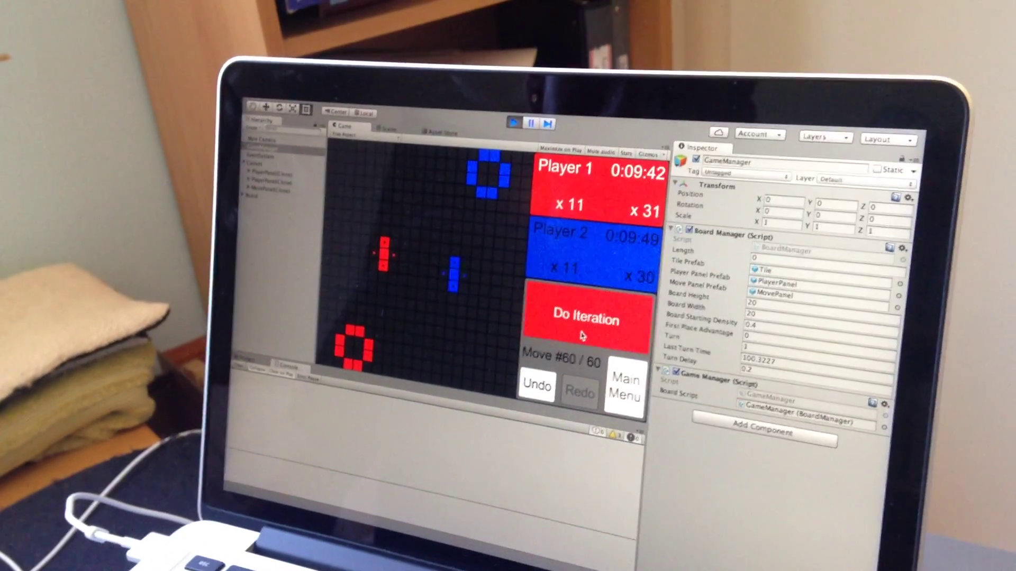
click(576, 326)
click(576, 325)
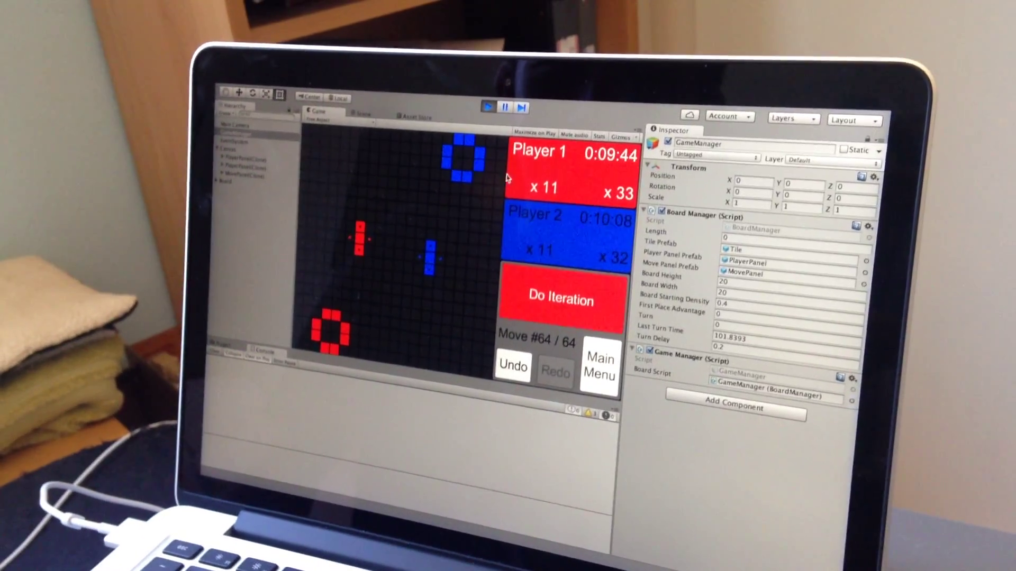
click(543, 305)
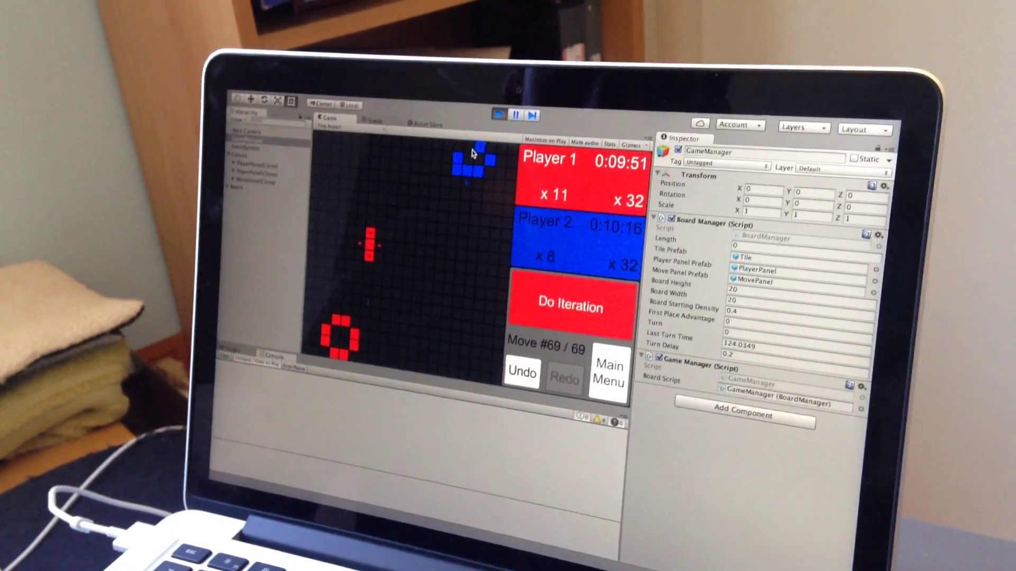
click(457, 173)
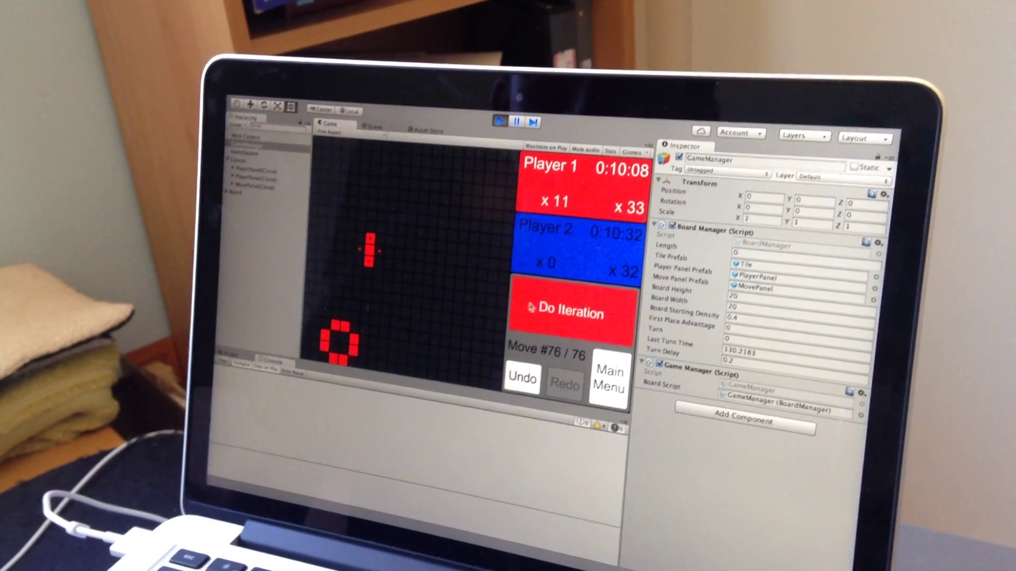
click(561, 309)
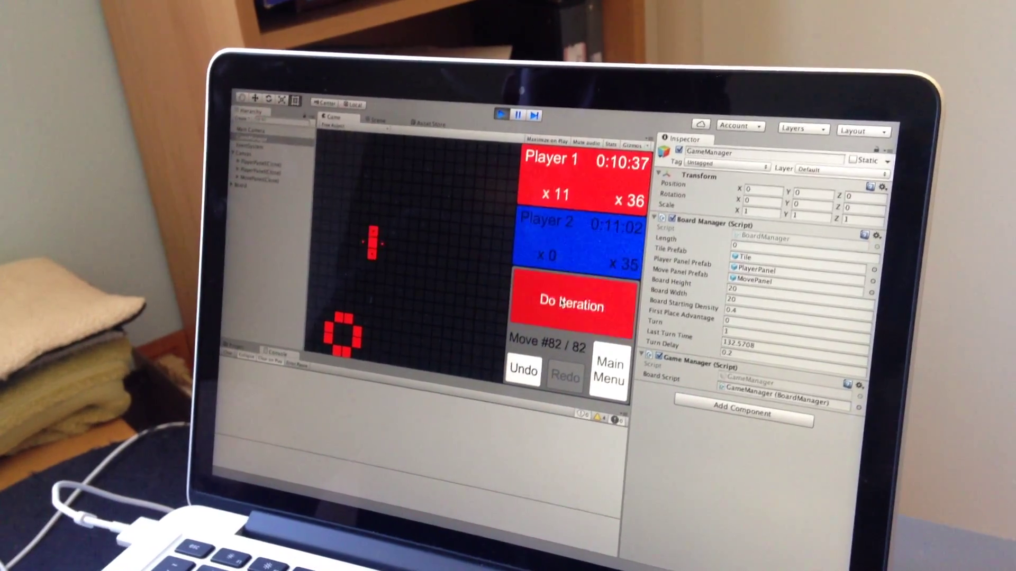
click(561, 297)
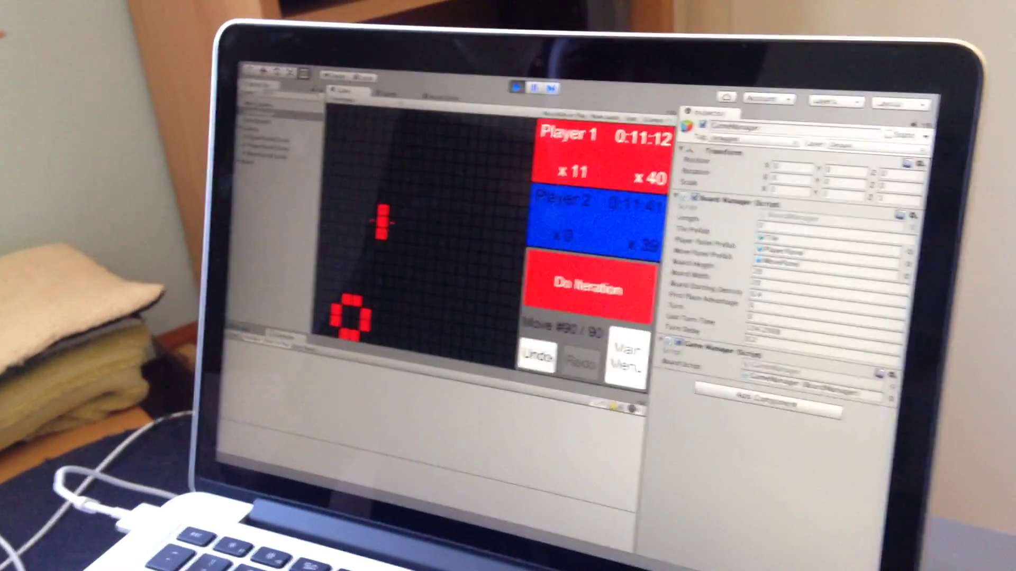
- Undo a long run of moves back from move #90
click(549, 361)
click(550, 361)
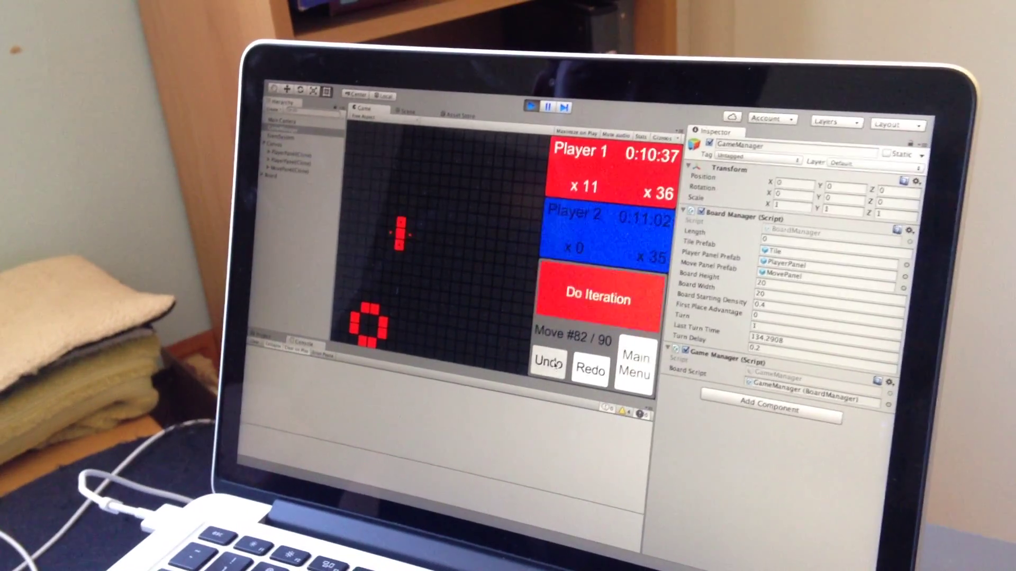
click(554, 365)
click(554, 366)
click(554, 366)
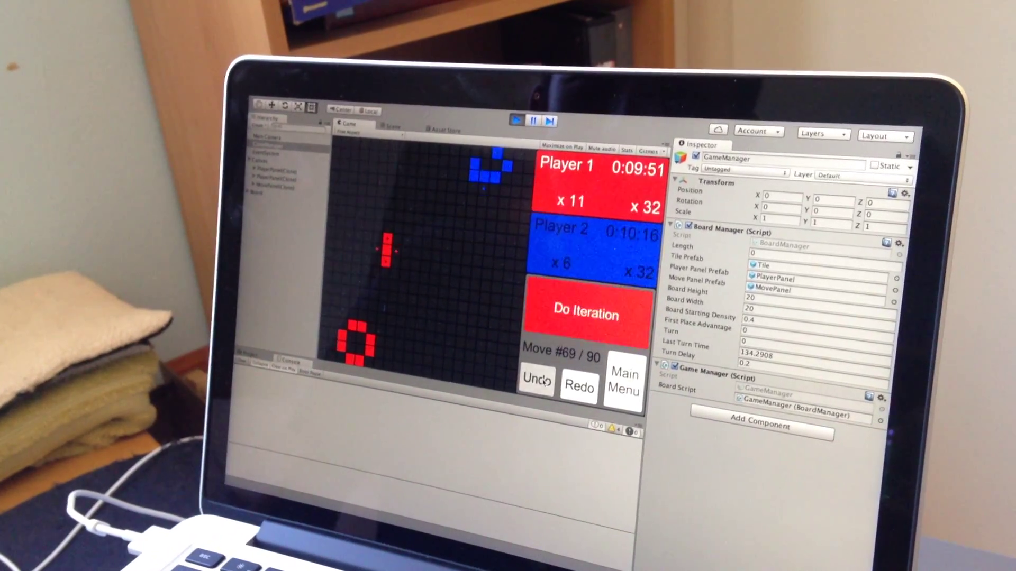
click(558, 383)
click(558, 383)
click(558, 383)
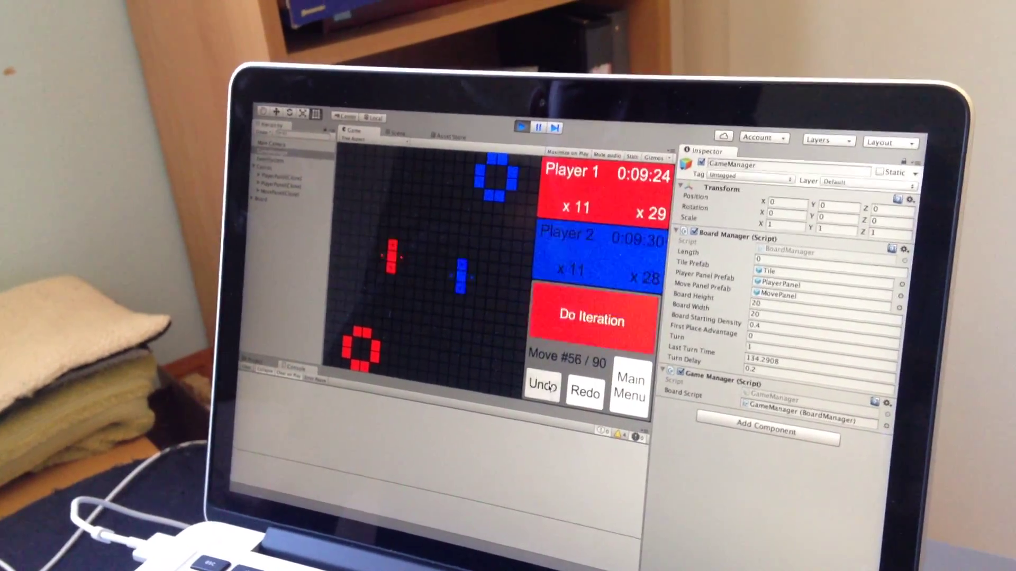
triple_click(547, 387)
triple_click(547, 388)
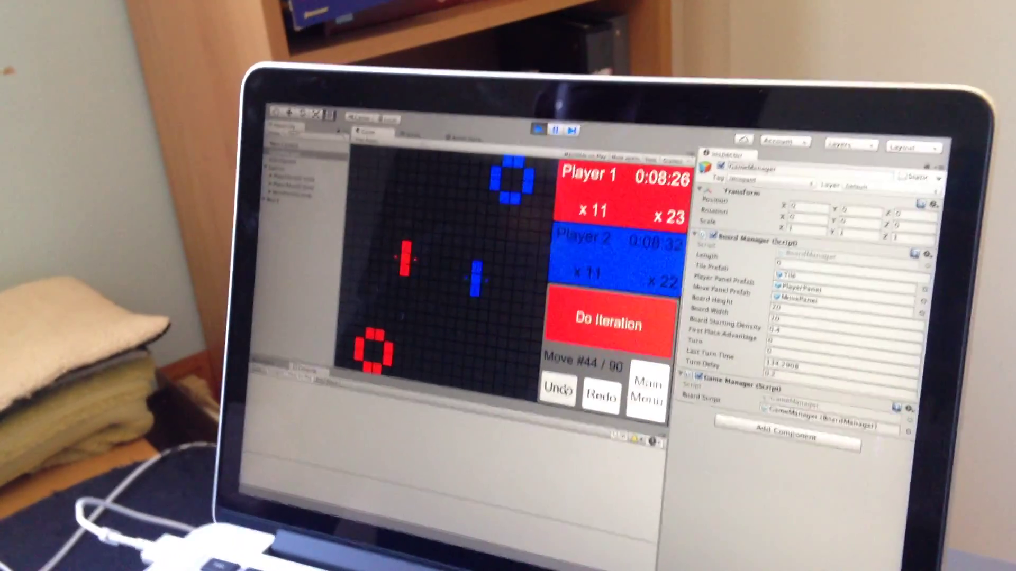
triple_click(573, 385)
triple_click(573, 385)
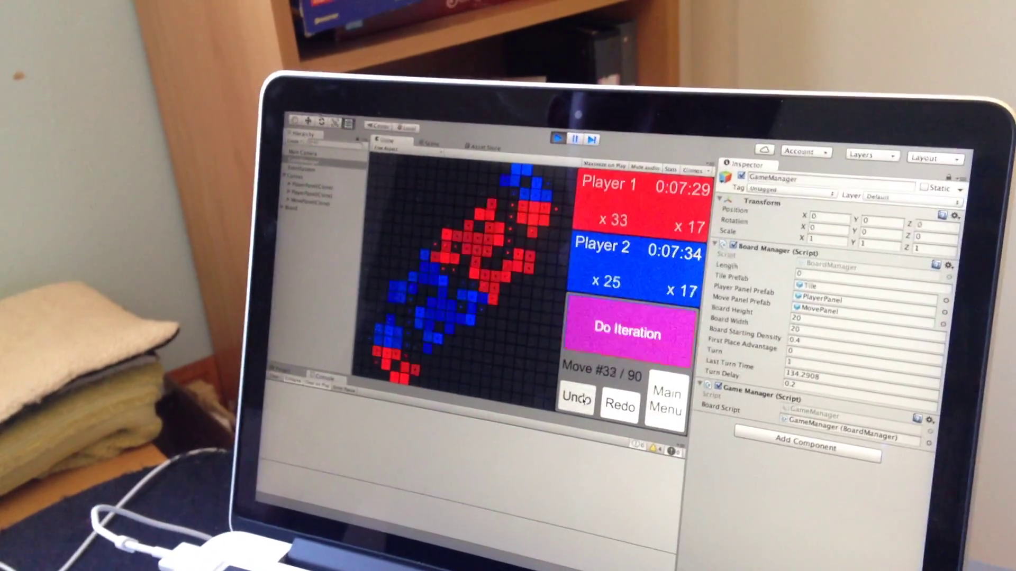
- Continue undoing to move #3, then redo forward to move #5
double_click(574, 384)
click(561, 402)
click(561, 402)
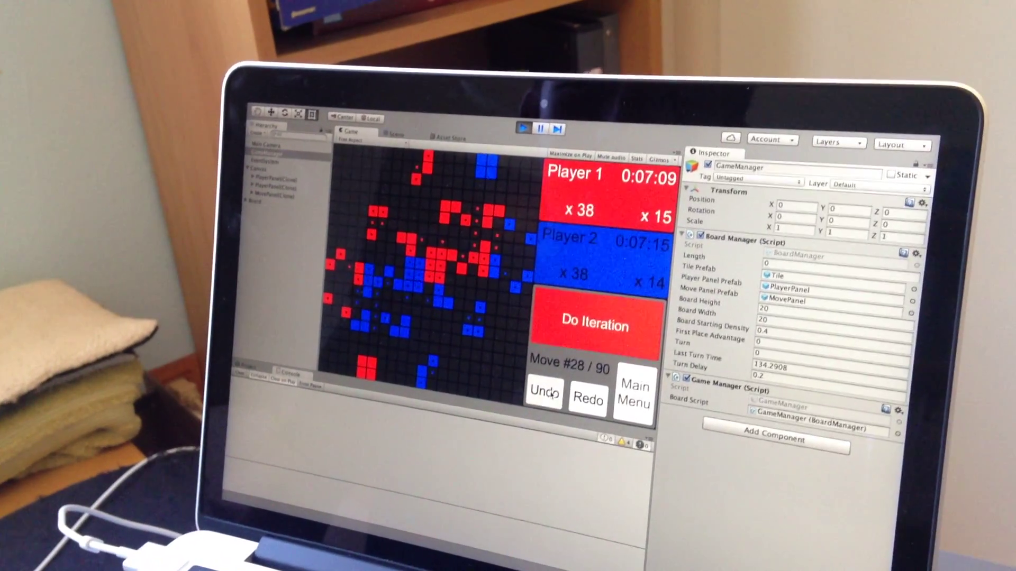
double_click(561, 402)
click(543, 388)
double_click(543, 385)
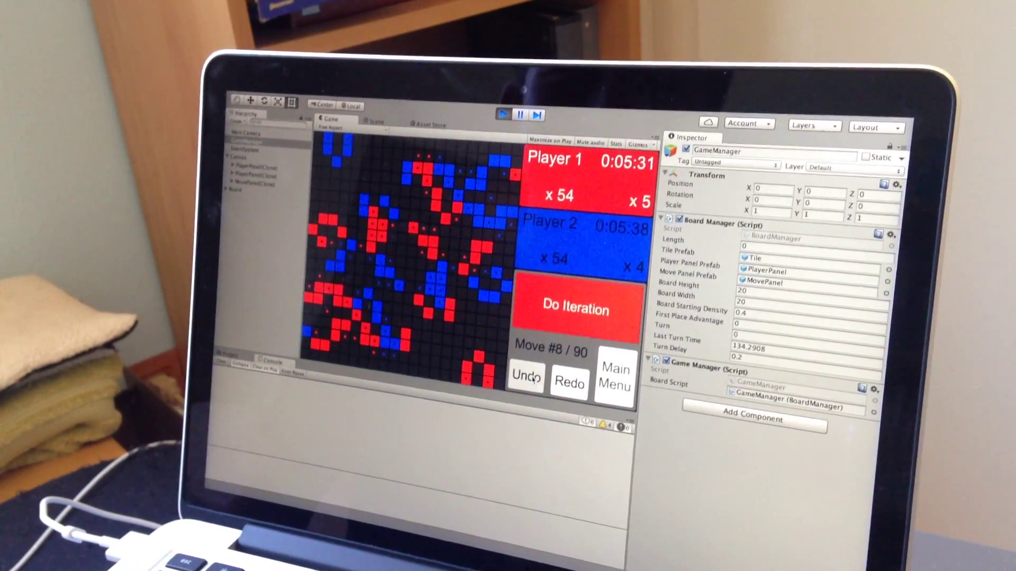
double_click(530, 376)
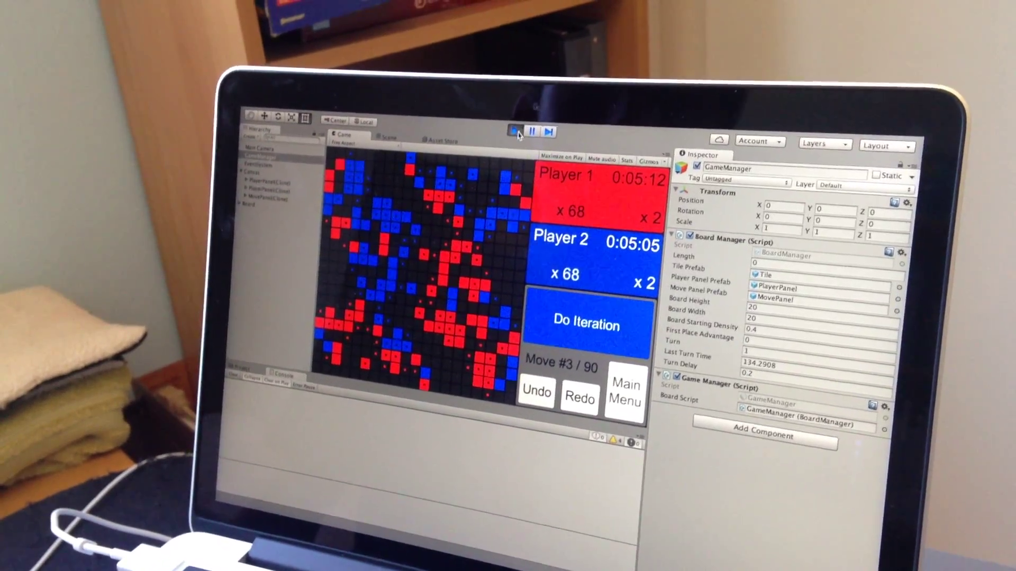
click(581, 392)
click(582, 392)
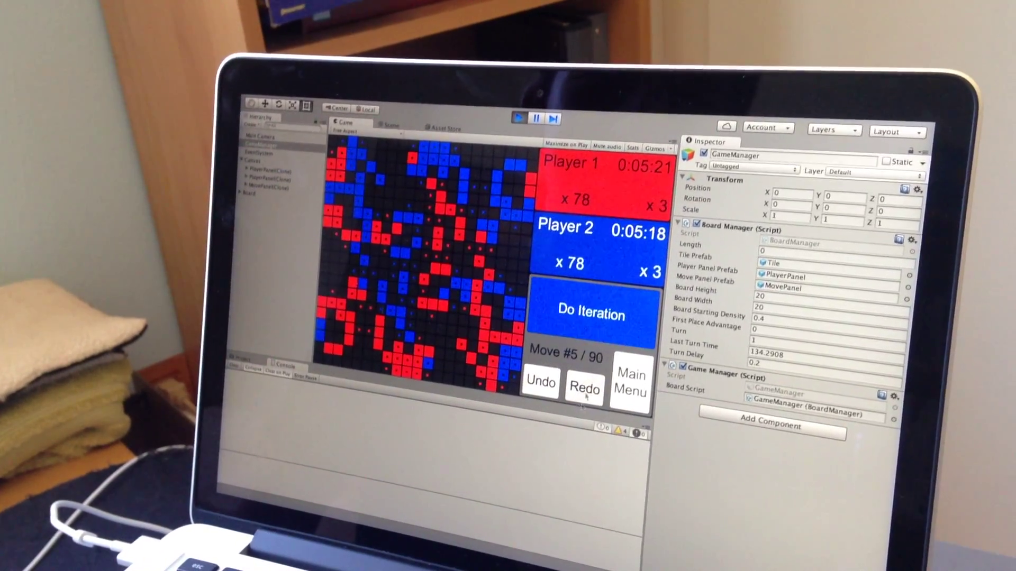
- Redo forward to move #24, then undo back to move #20 of 90
click(578, 390)
click(579, 391)
click(578, 391)
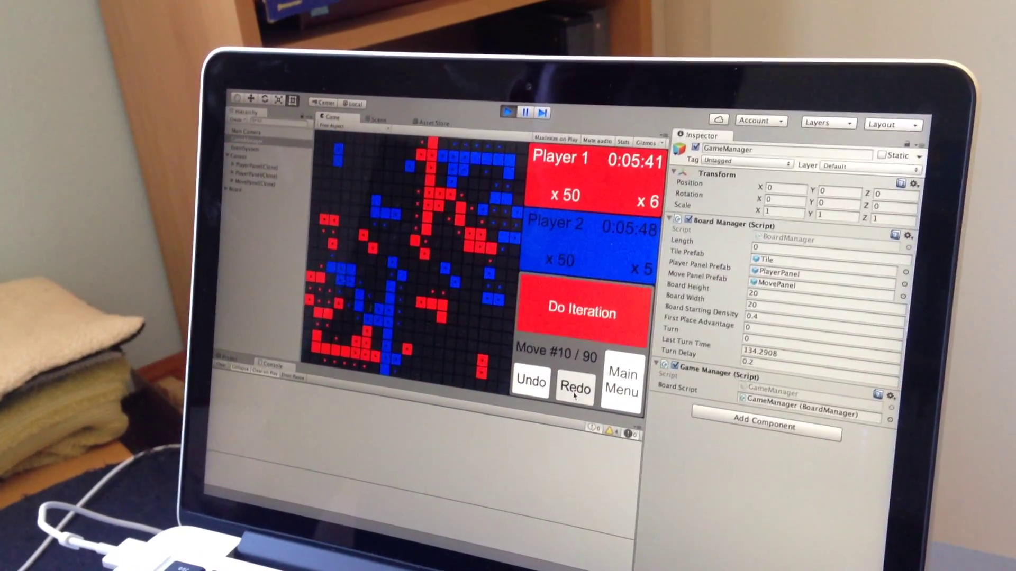
click(525, 379)
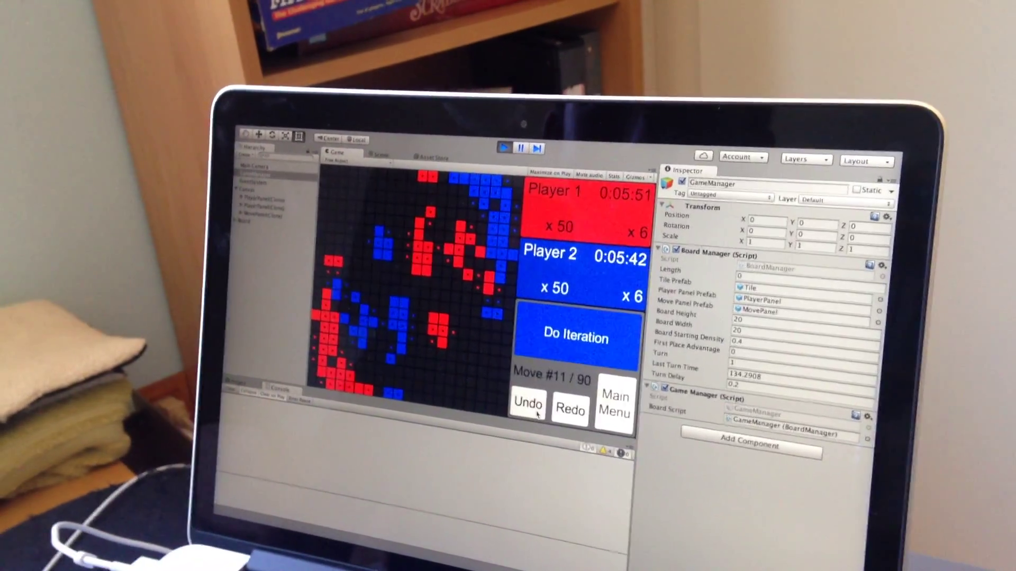
click(563, 411)
click(571, 417)
click(572, 417)
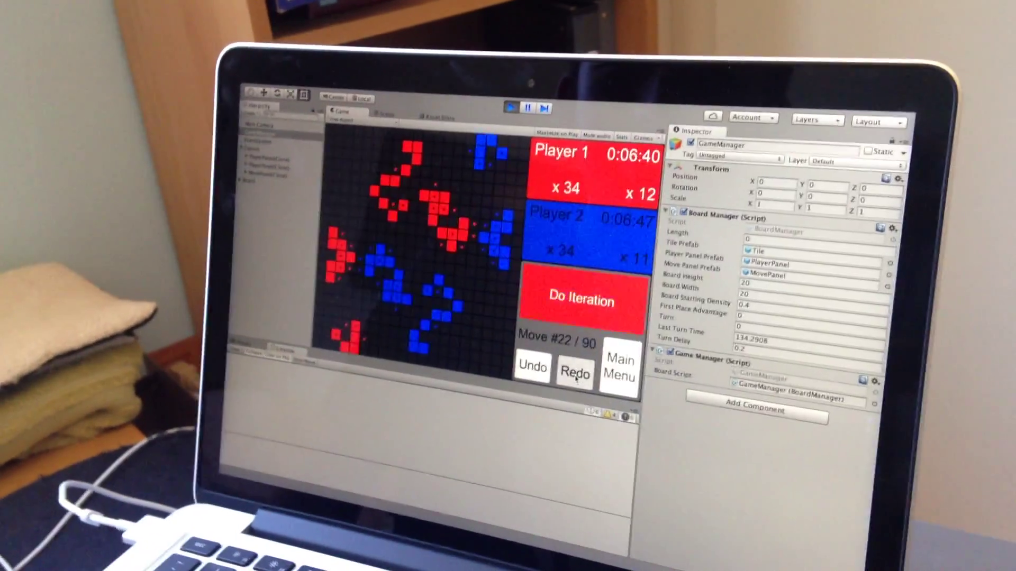
click(576, 378)
click(576, 378)
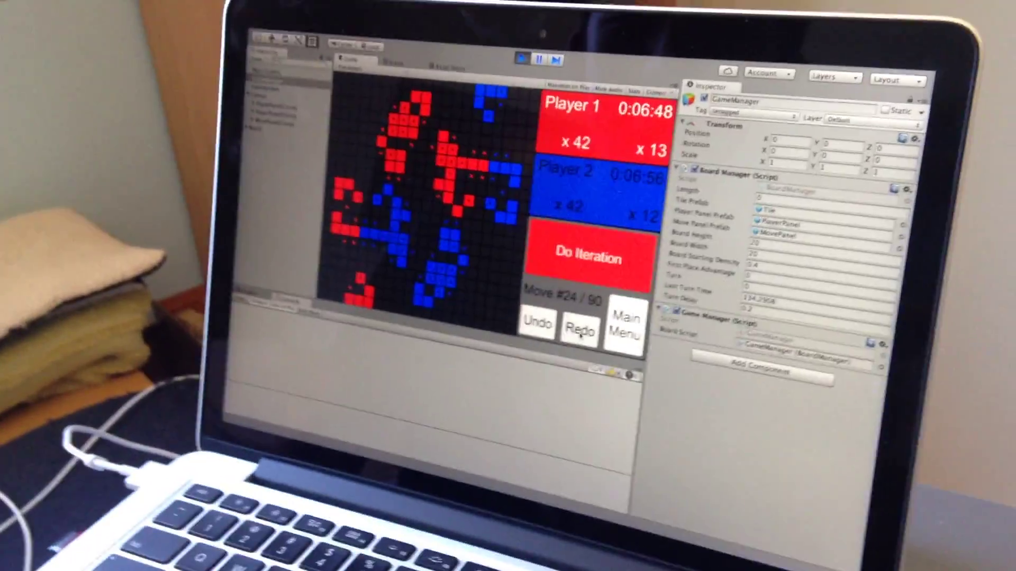
click(538, 322)
click(537, 322)
click(537, 321)
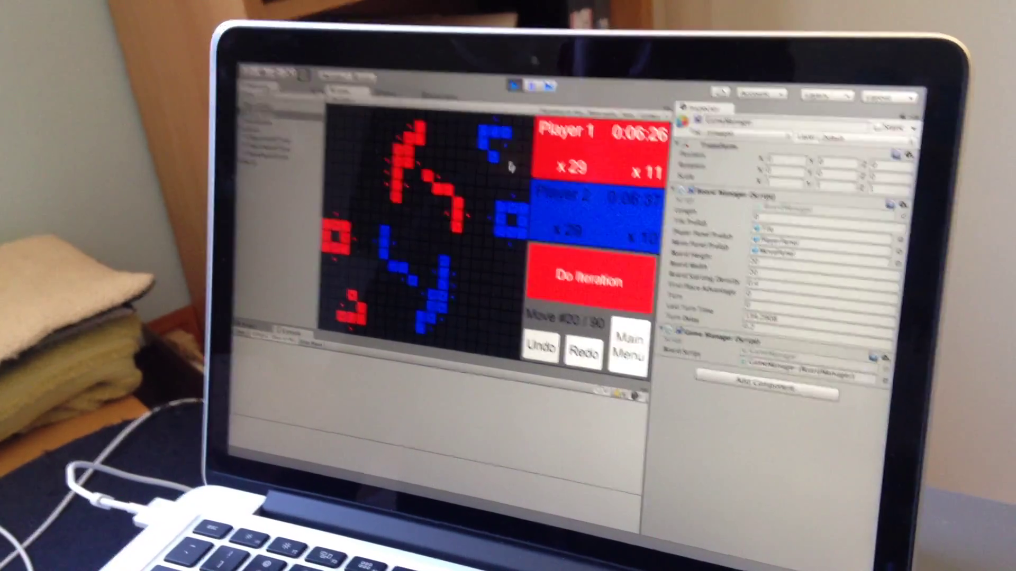
- Play a new iteration from move #20, discarding the later redo history, and keep advancing
click(567, 278)
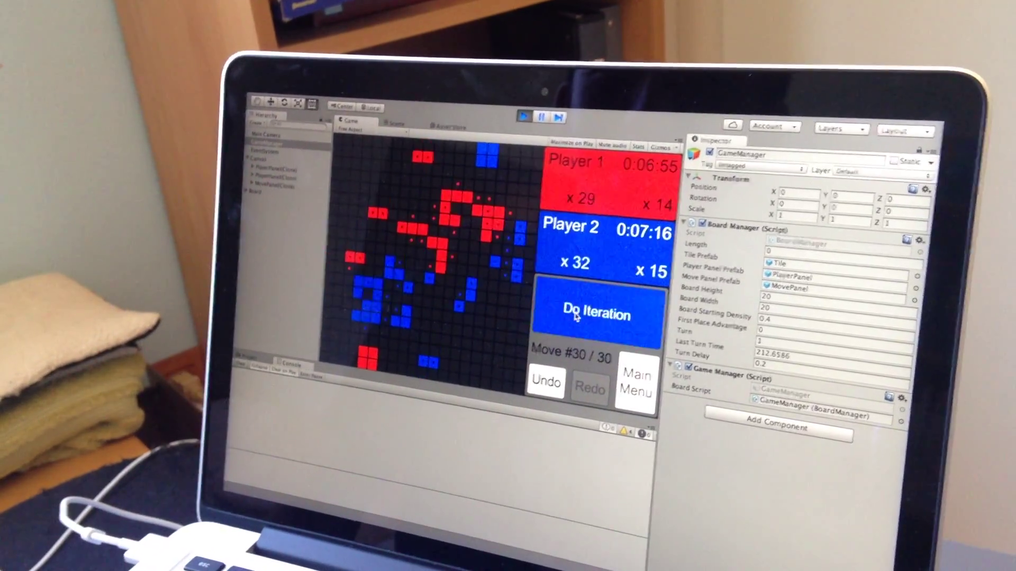
click(560, 321)
click(560, 320)
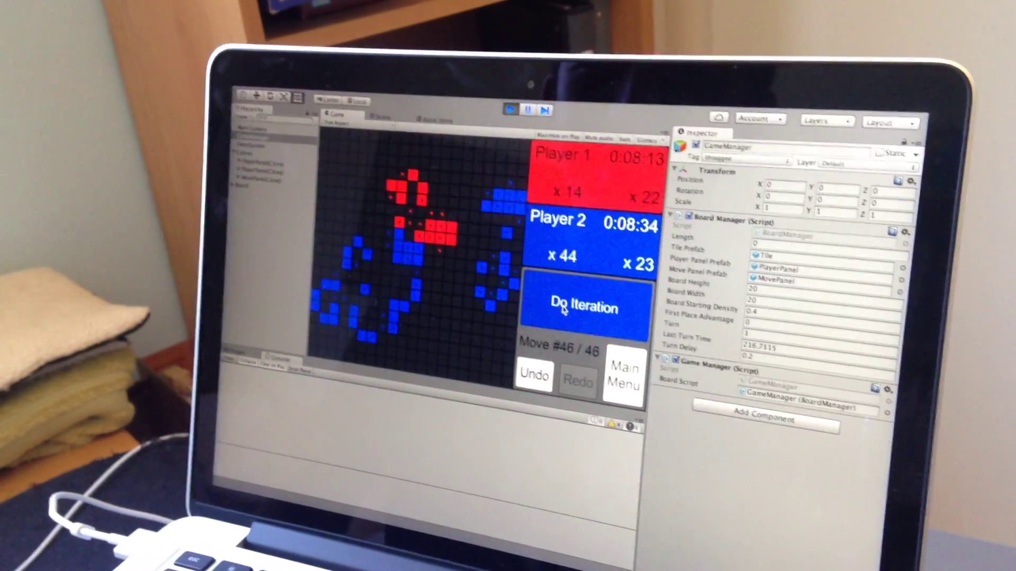
click(563, 309)
click(563, 310)
click(563, 310)
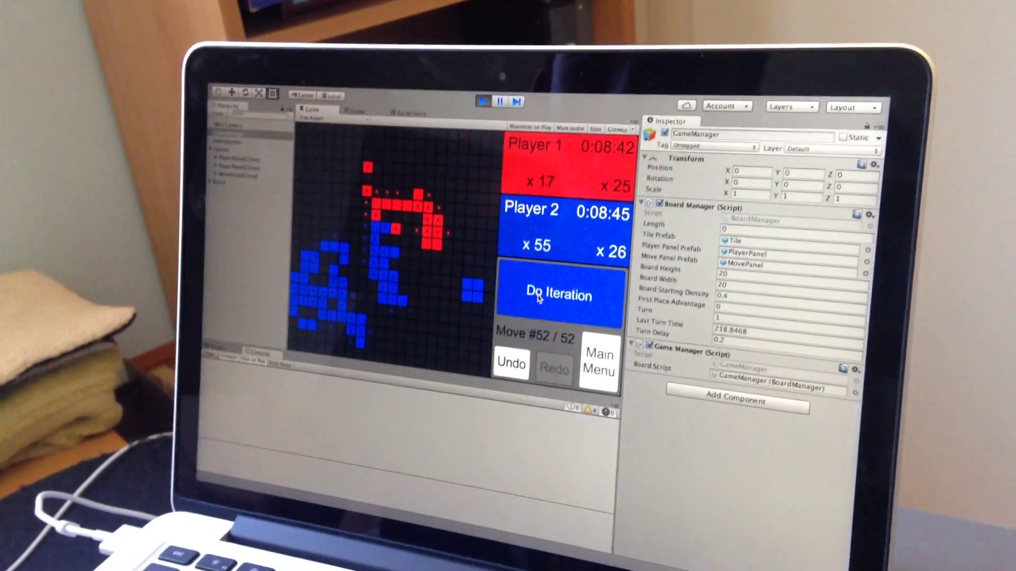
click(559, 319)
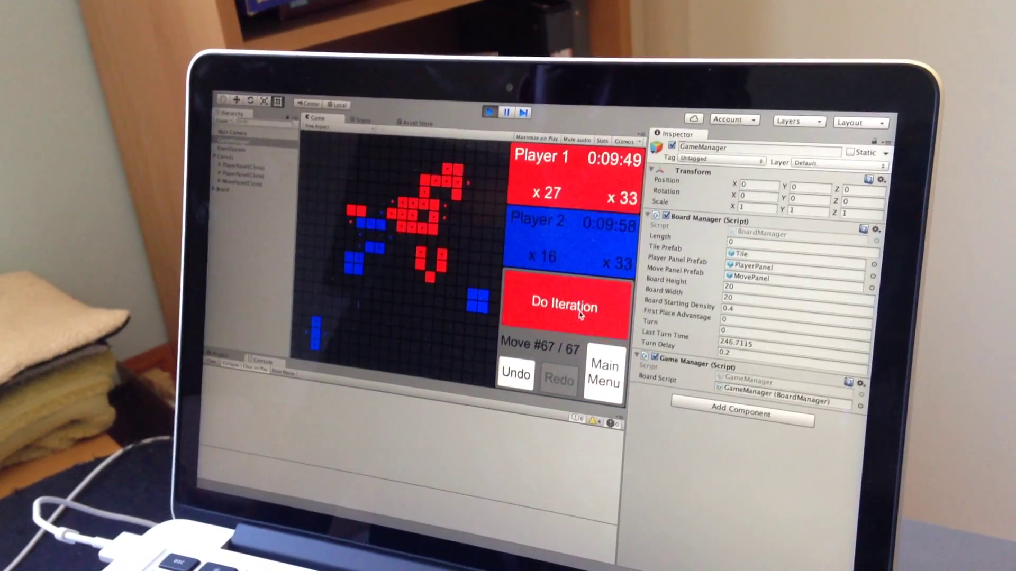
click(580, 315)
- Continue iterating to move #90/90, with Player 1 at 0 cells and Player 2 at 7
click(565, 307)
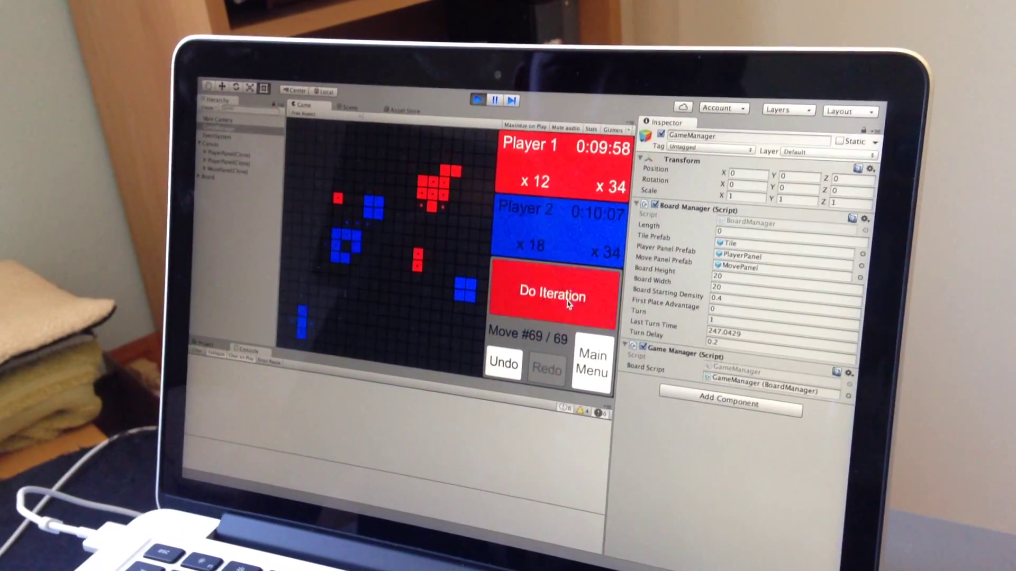
click(565, 307)
click(557, 302)
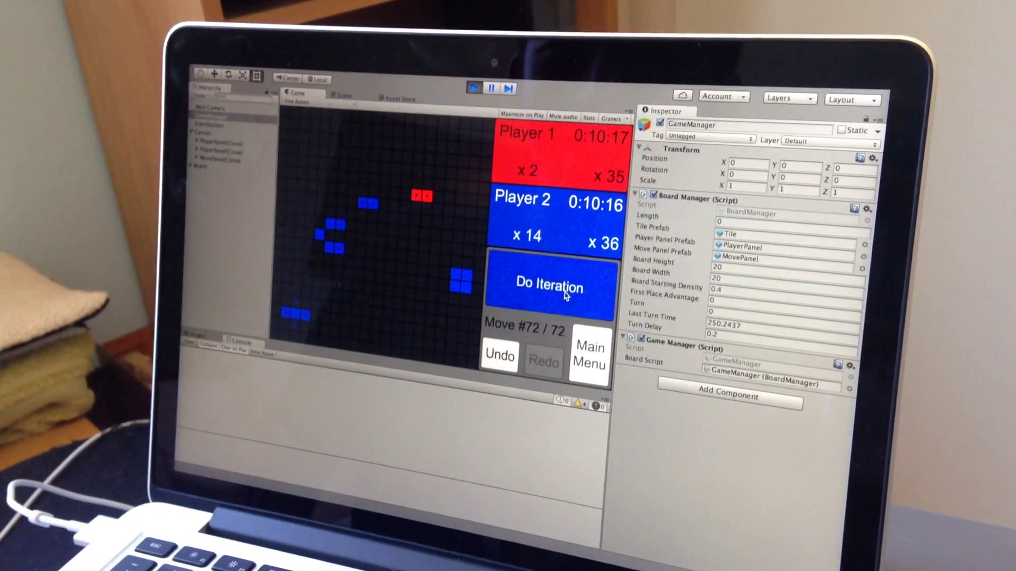
click(557, 303)
double_click(561, 283)
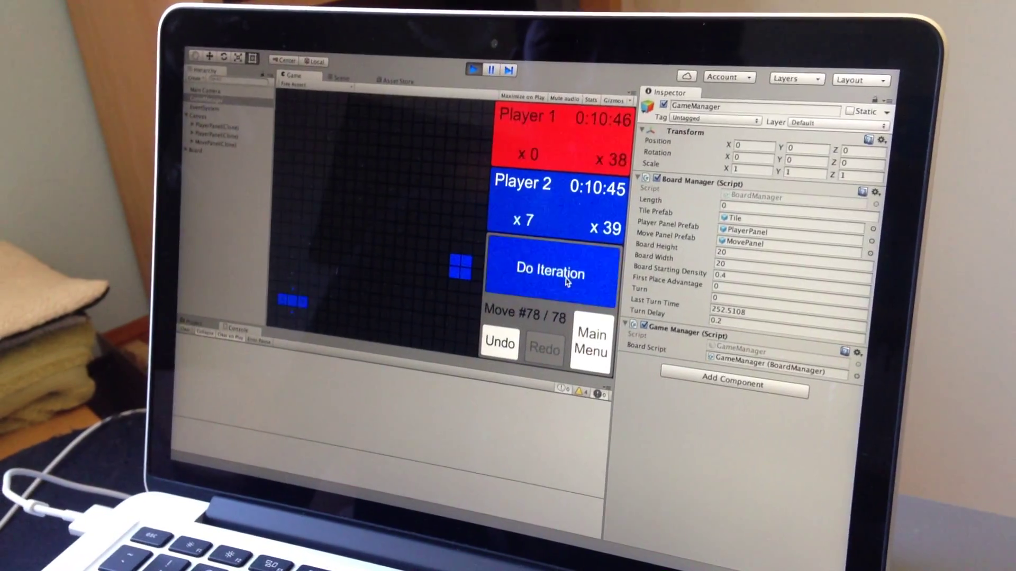
double_click(561, 283)
click(573, 284)
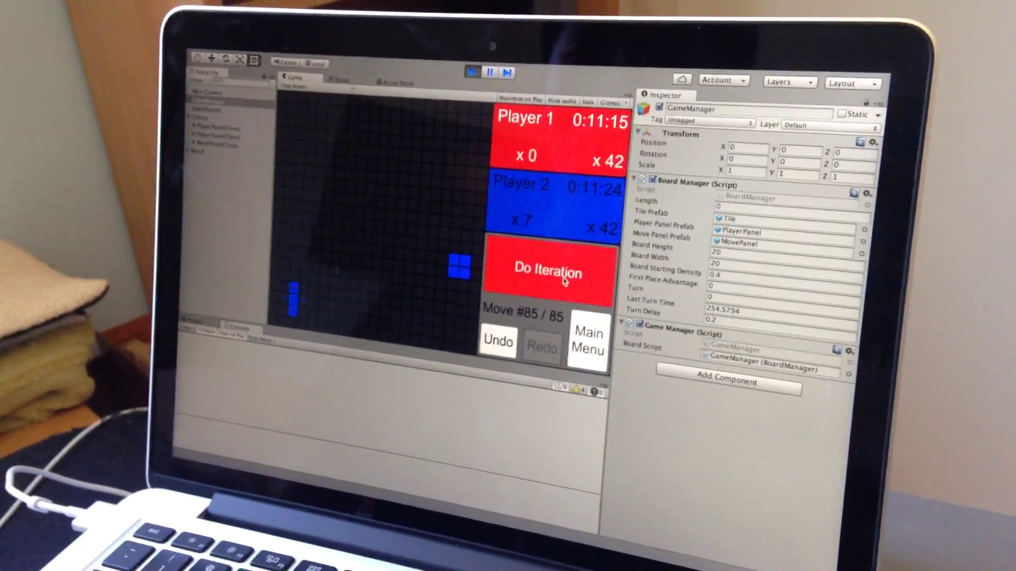
click(573, 283)
click(577, 284)
click(576, 285)
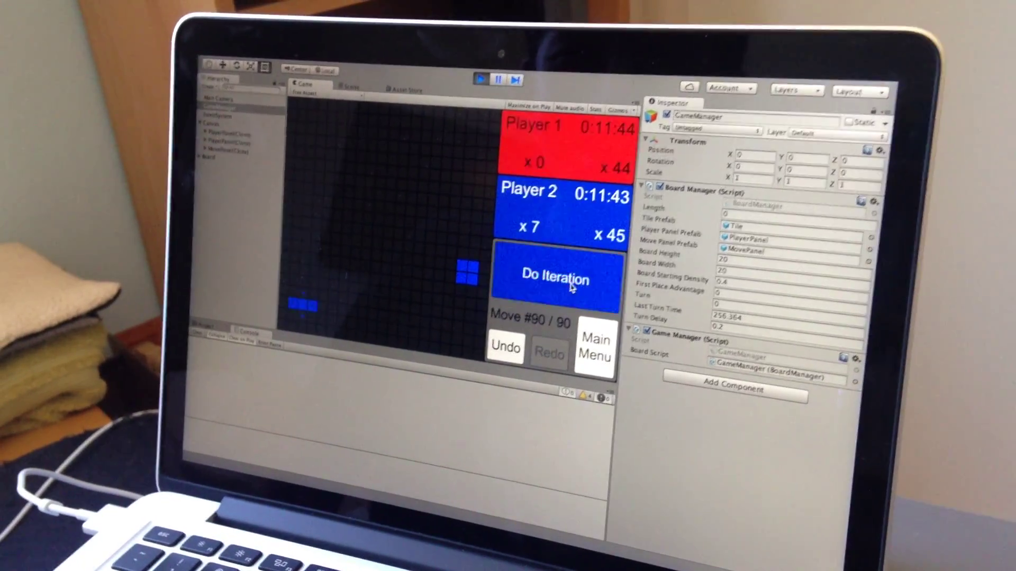